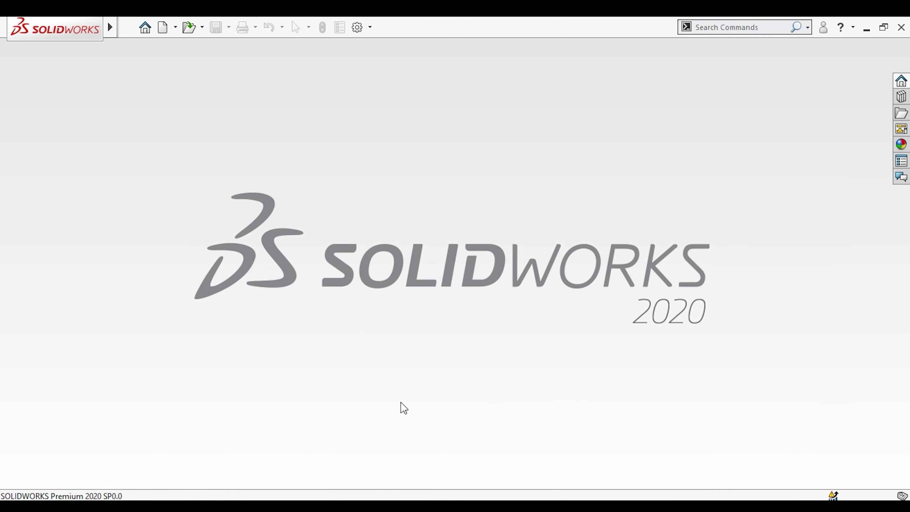
Create a new blank part document, Part1, from the start screen.
double_click(404, 408)
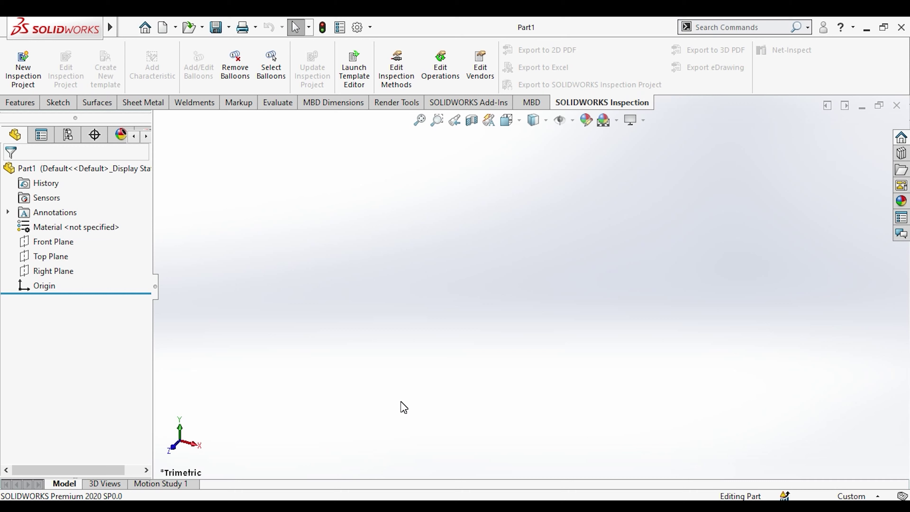
Start a sketch on the Top Plane and draw a horizontal centerline across the origin.
click(438, 498)
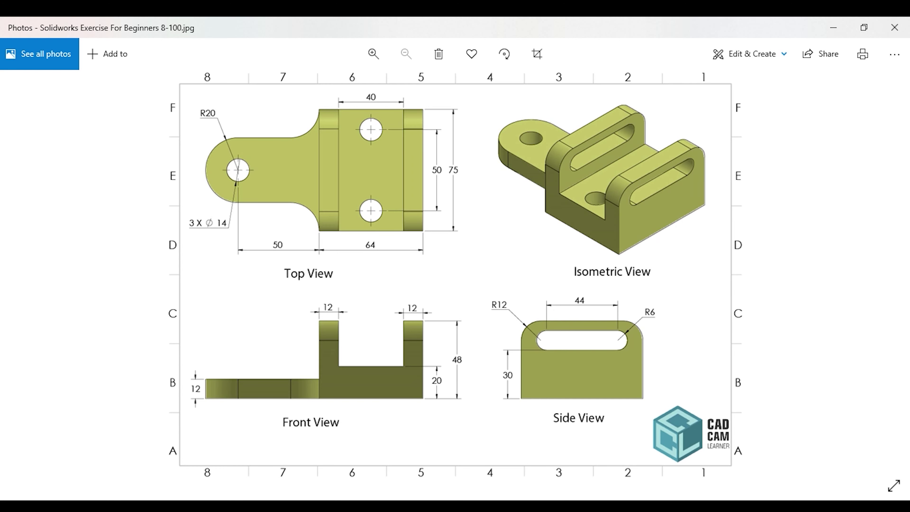
key(alt+Tab)
click(50, 256)
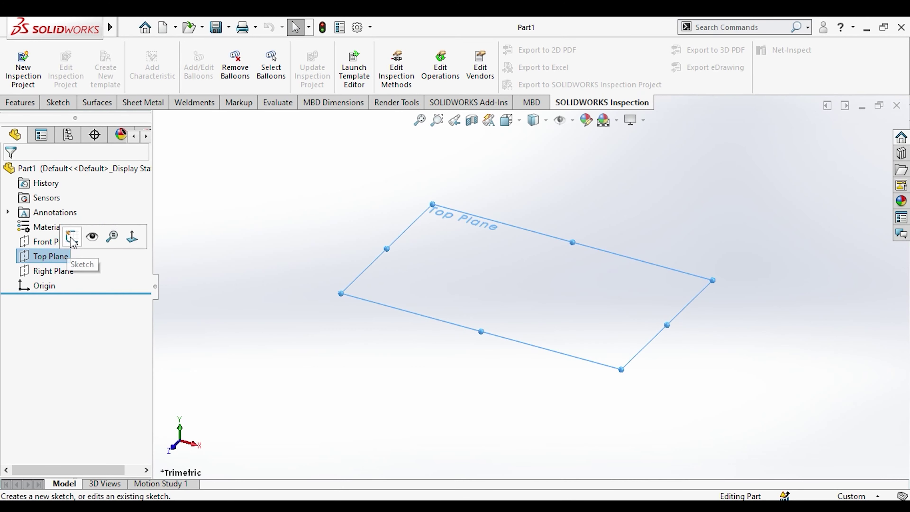
click(68, 235)
click(100, 50)
click(118, 82)
click(458, 328)
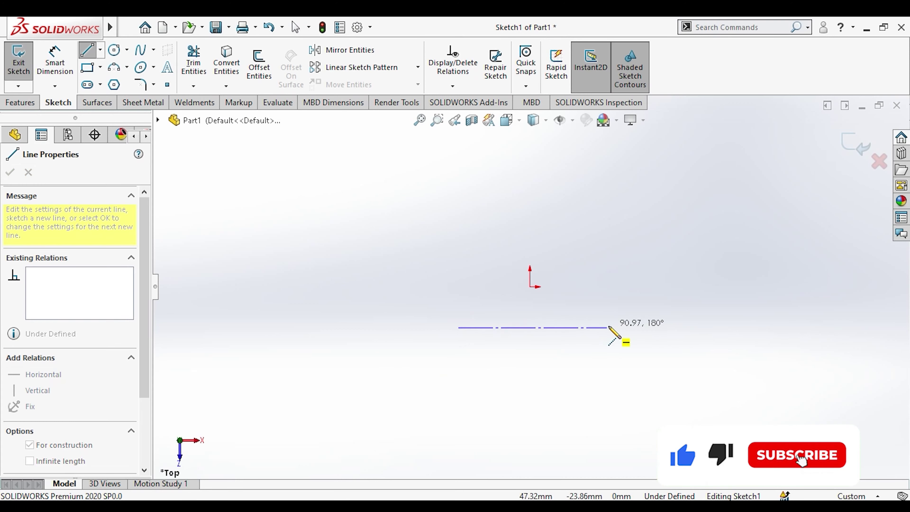
click(619, 327)
key(Escape)
Centre the centerline on the origin with a Midpoint relation.
click(596, 327)
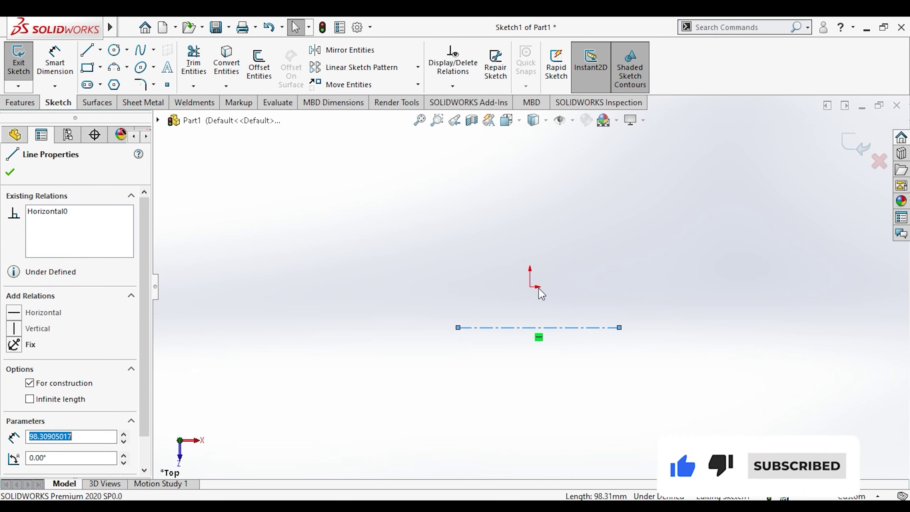
ctrl+click(530, 287)
click(588, 246)
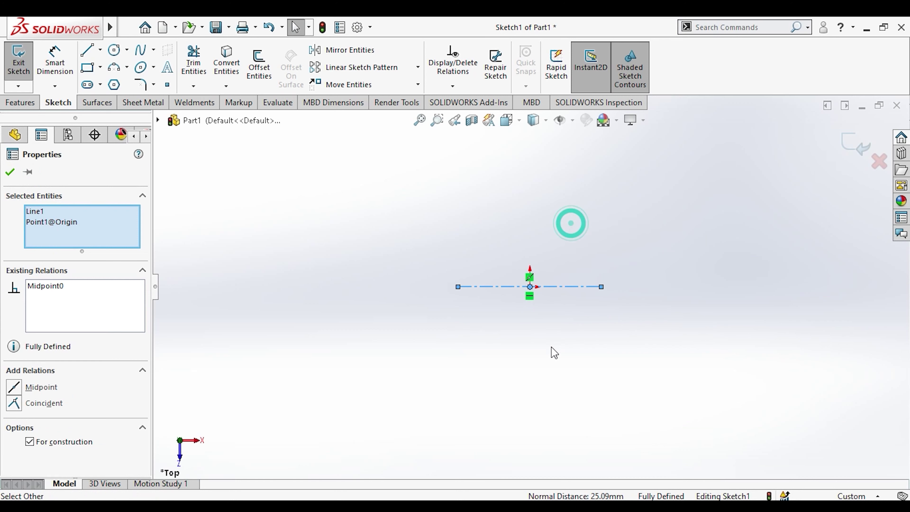
click(549, 349)
Dimension the centerline to 114 mm.
click(54, 67)
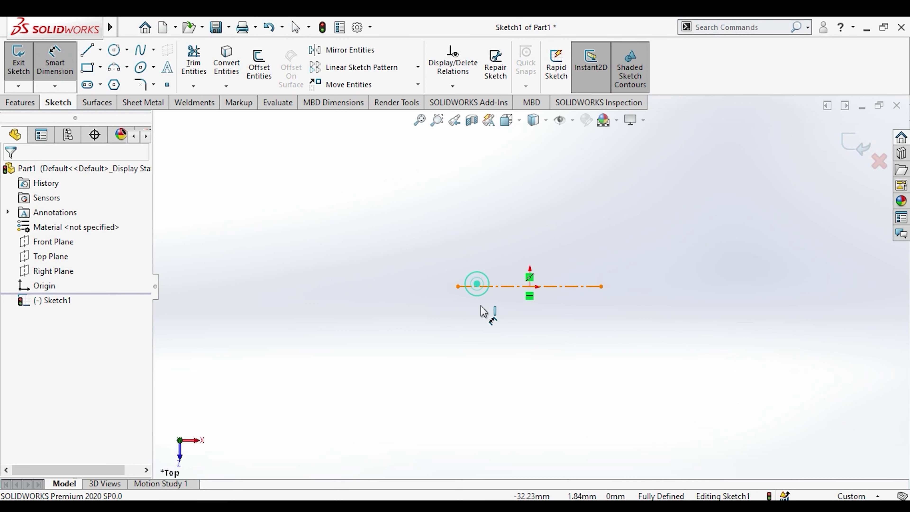
click(478, 287)
click(497, 339)
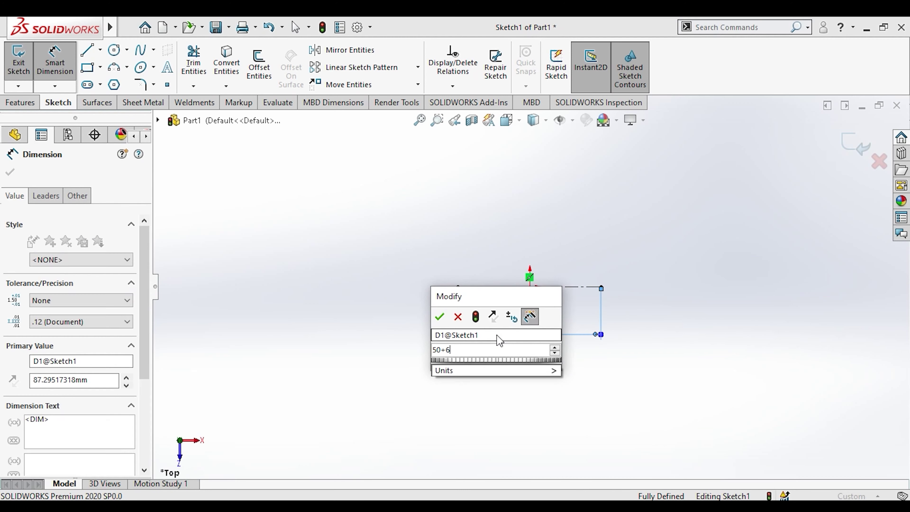
text(114)
key(Return)
key(Escape)
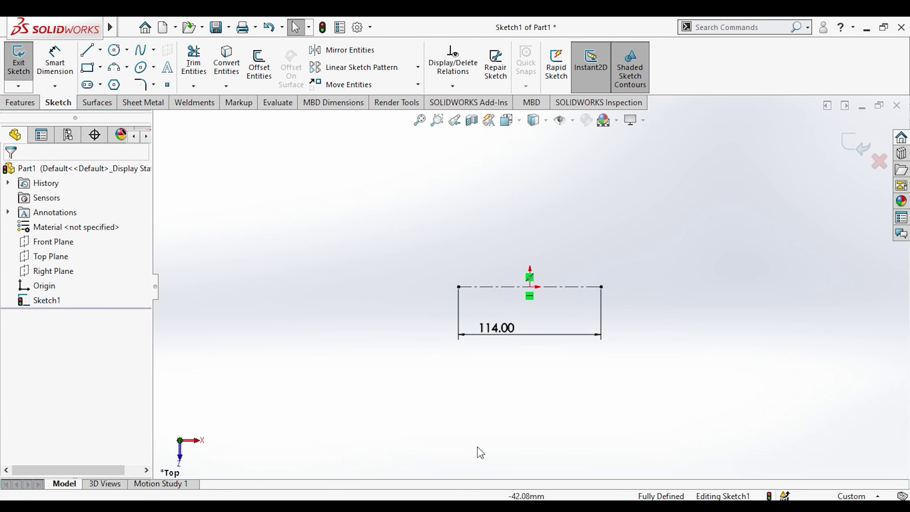
key(alt+Tab)
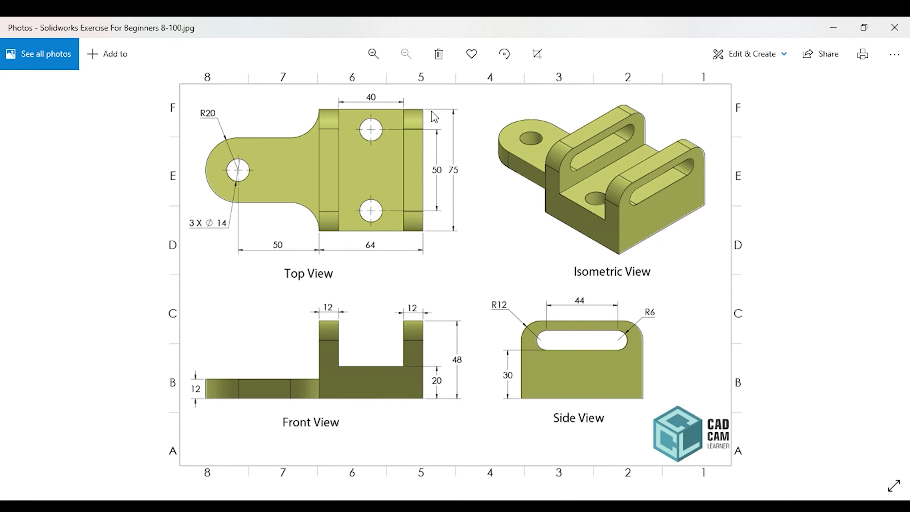
key(alt+Tab)
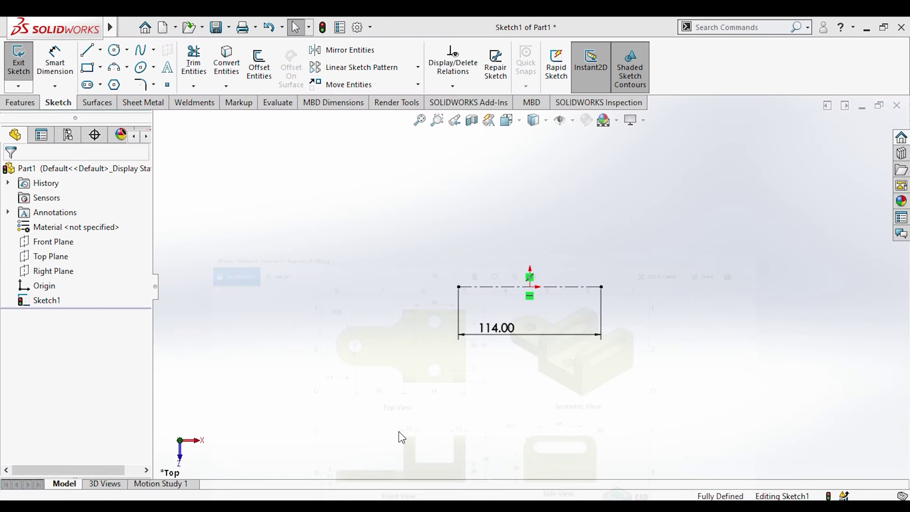
Draw a vertical line centred on the centerline's right endpoint with a Midpoint relation.
click(86, 49)
click(620, 214)
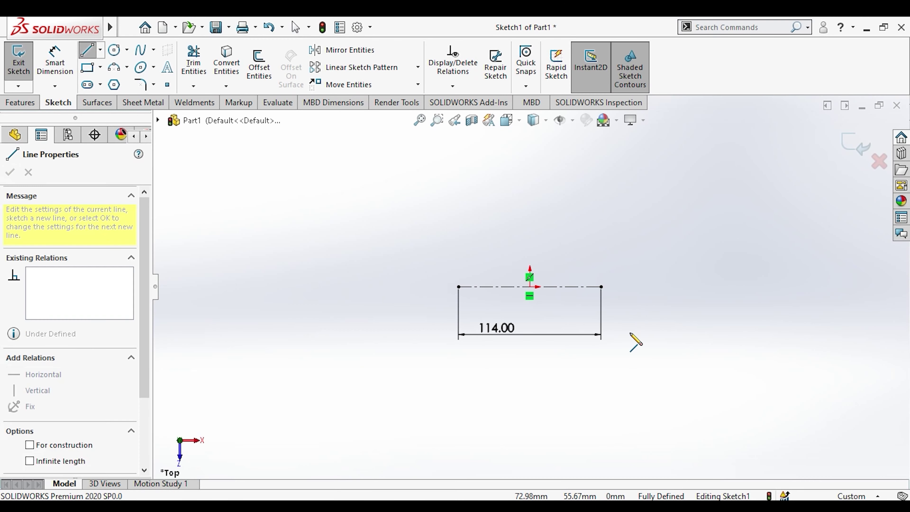
click(620, 357)
key(Escape)
click(620, 330)
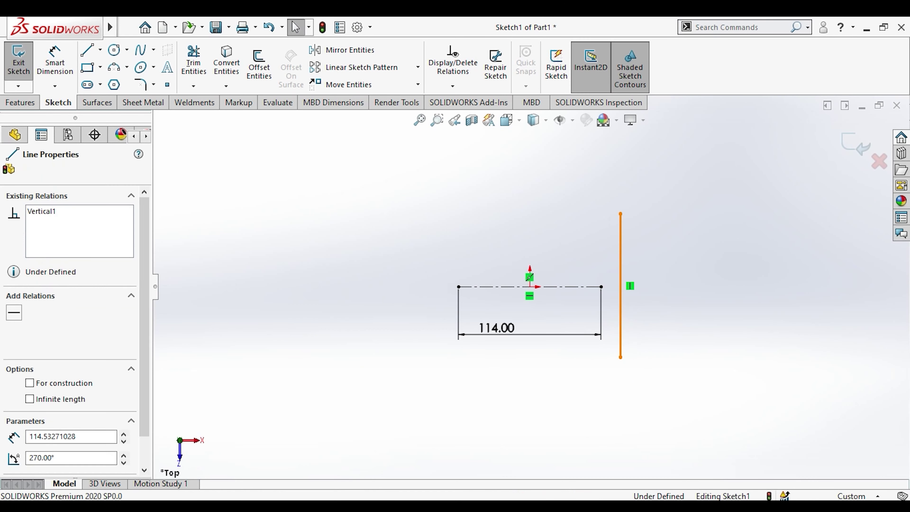
ctrl+click(602, 287)
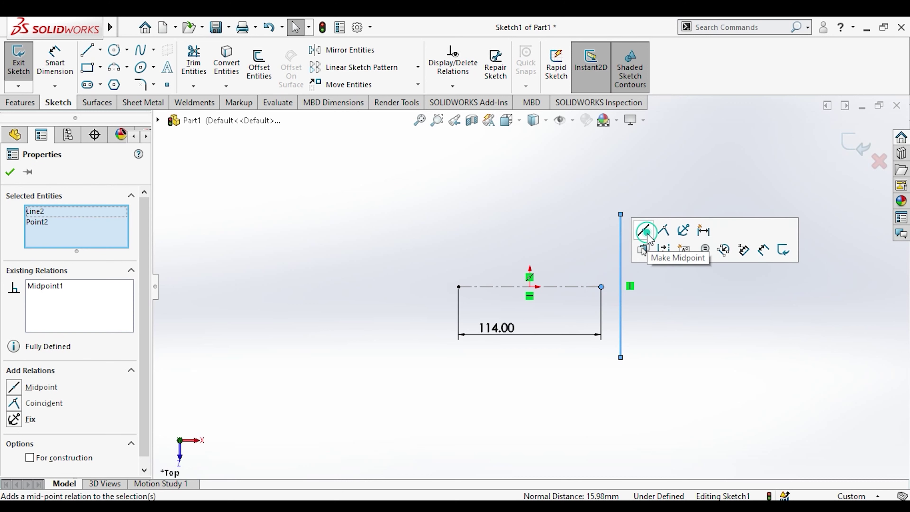
click(644, 230)
click(677, 316)
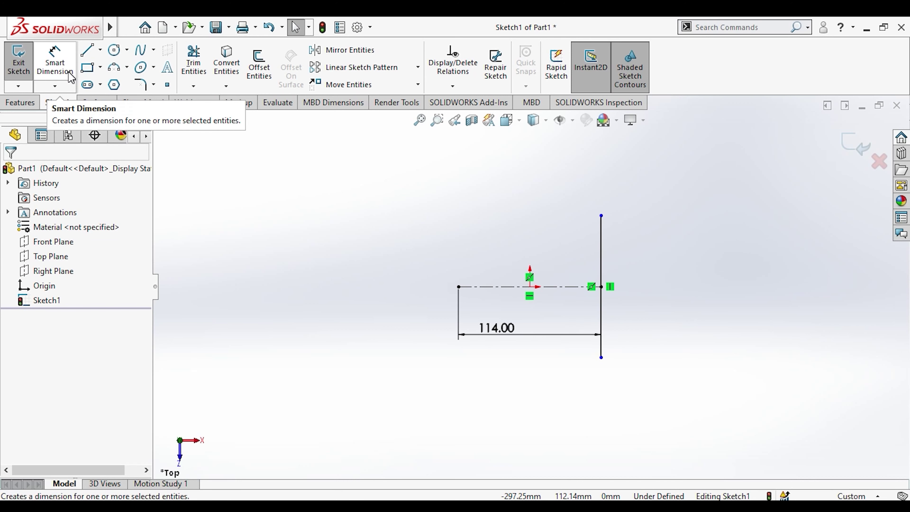
Dimension the vertical line to 75 mm.
click(55, 61)
click(602, 250)
click(648, 254)
text(75)
key(Return)
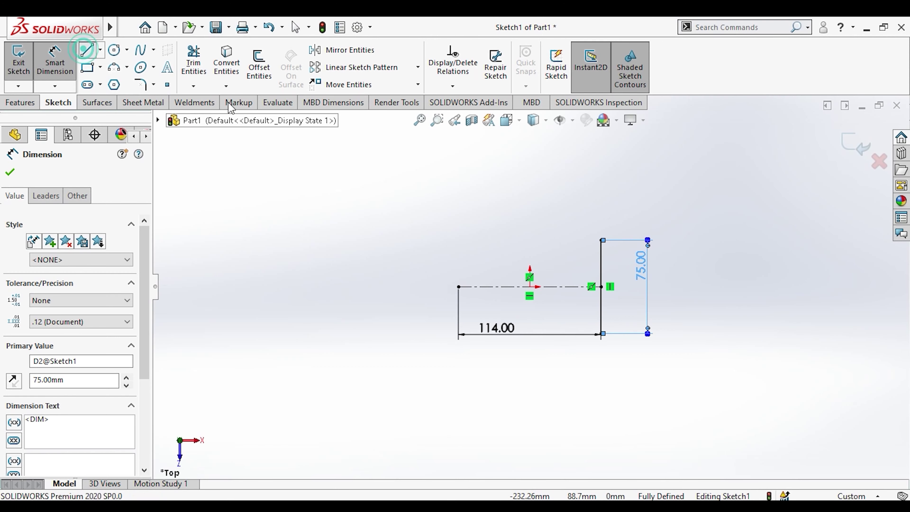
Draw a horizontal line running left from the vertical line's top corner.
click(87, 50)
scroll(580, 241, down, 1)
scroll(593, 248, down, 3)
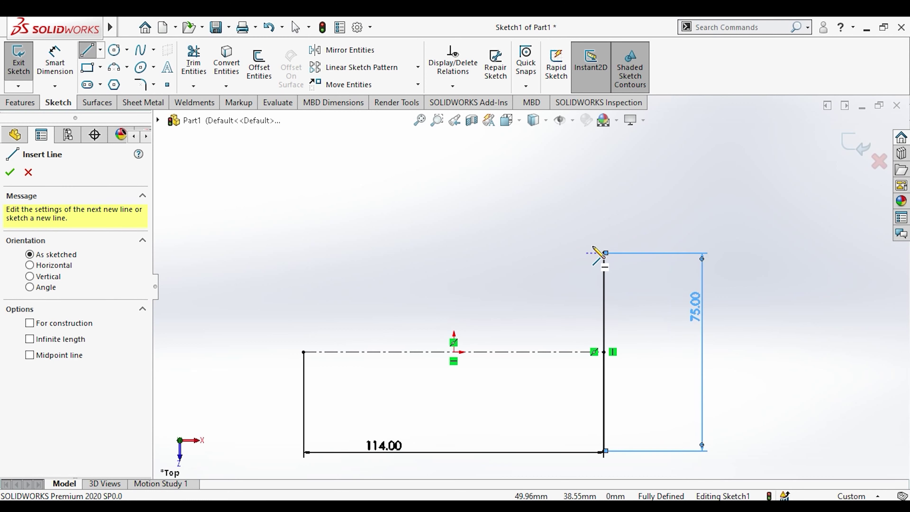
click(603, 253)
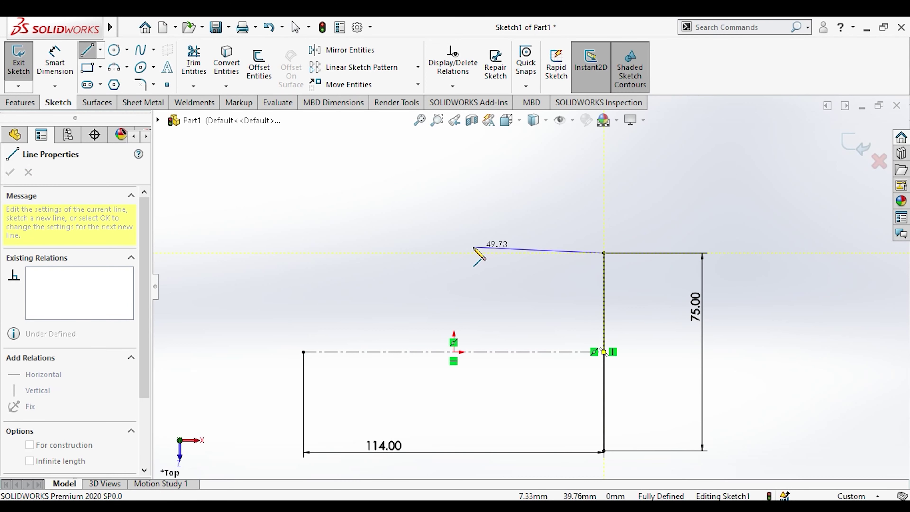
click(430, 253)
key(Escape)
Dimension the top line to 64 mm.
right_drag(433, 258, 421, 204)
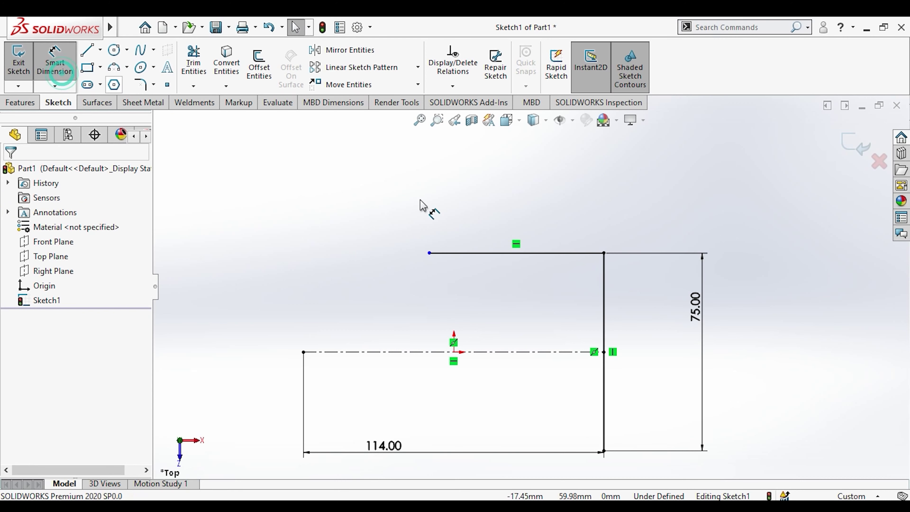
click(451, 239)
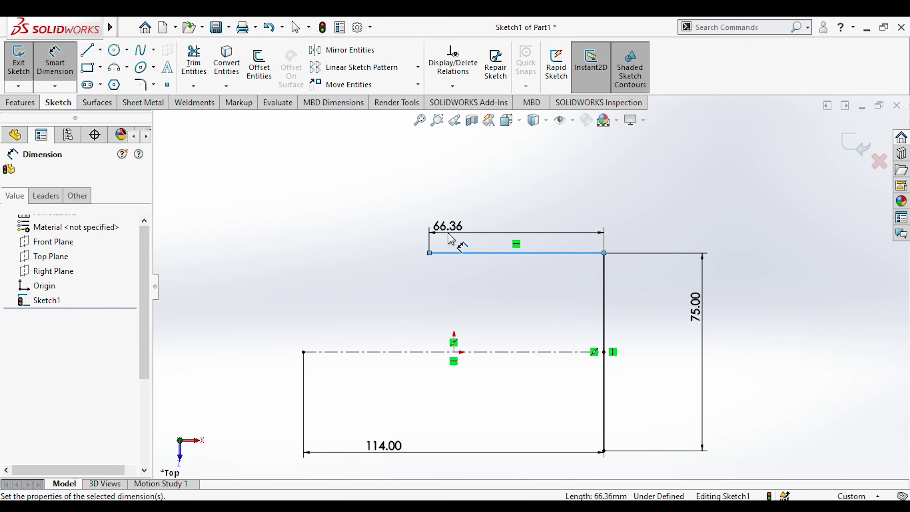
text(64)
key(Return)
key(Escape)
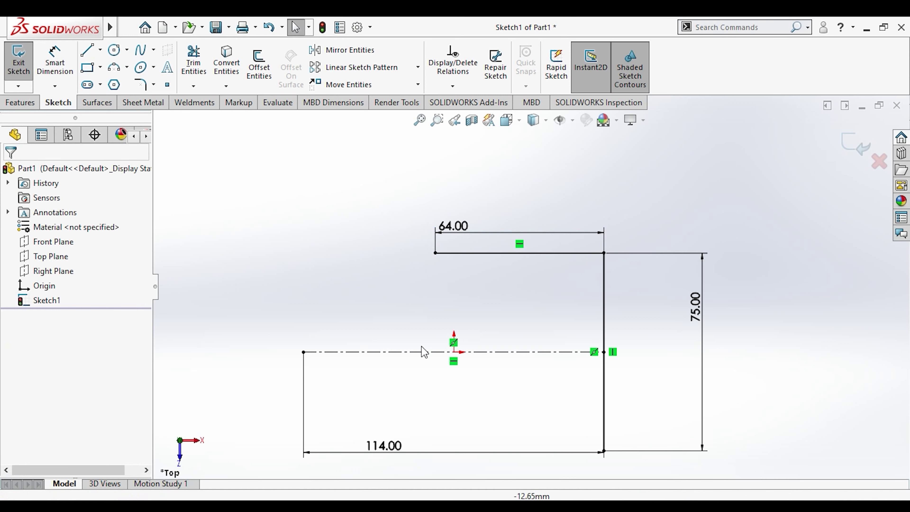
key(alt+Tab)
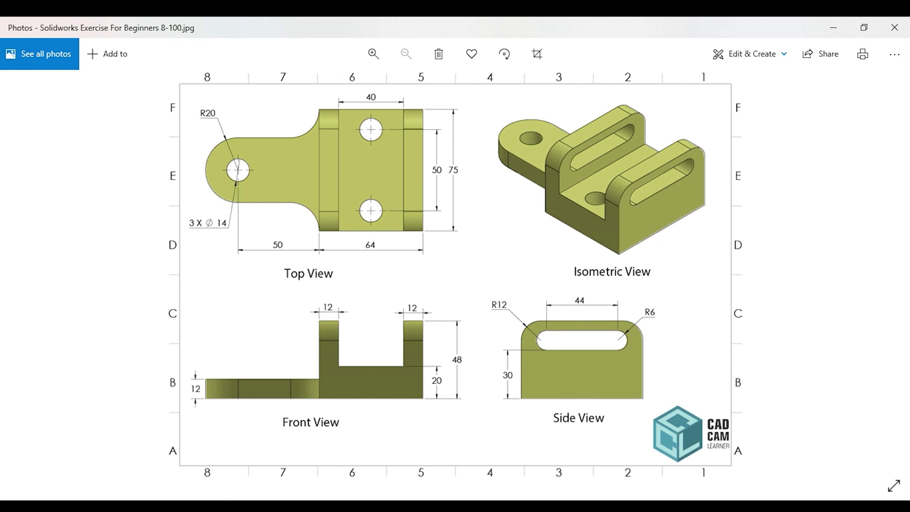
key(alt+Tab)
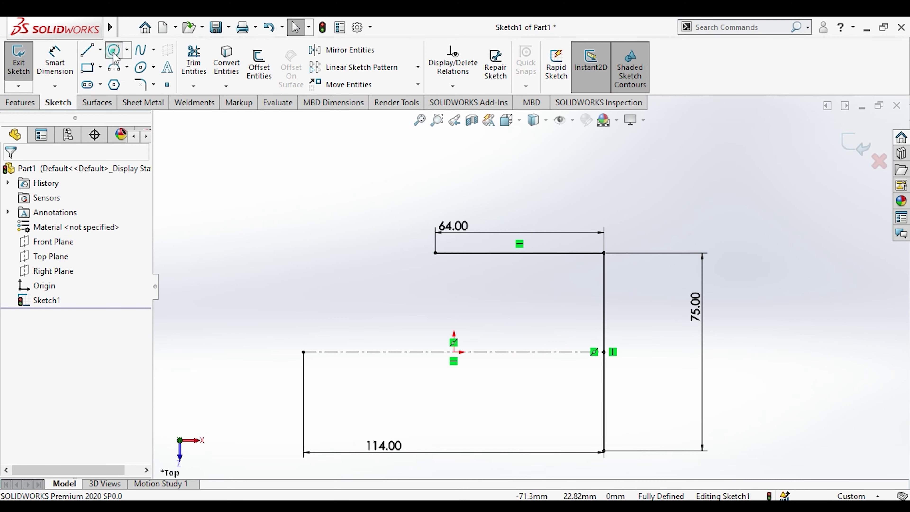
Draw a 14 mm diameter circle centred on the centerline's left end.
click(114, 51)
click(304, 352)
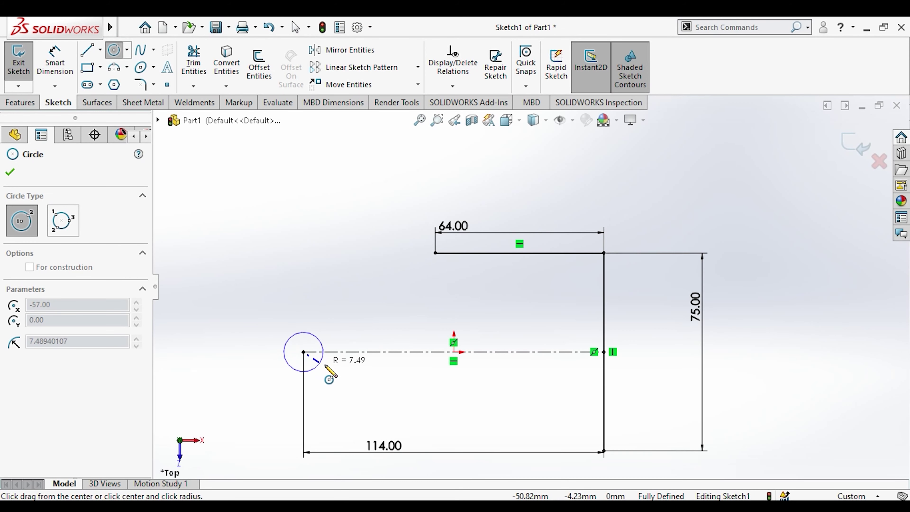
click(325, 365)
key(Escape)
key(f)
key(d)
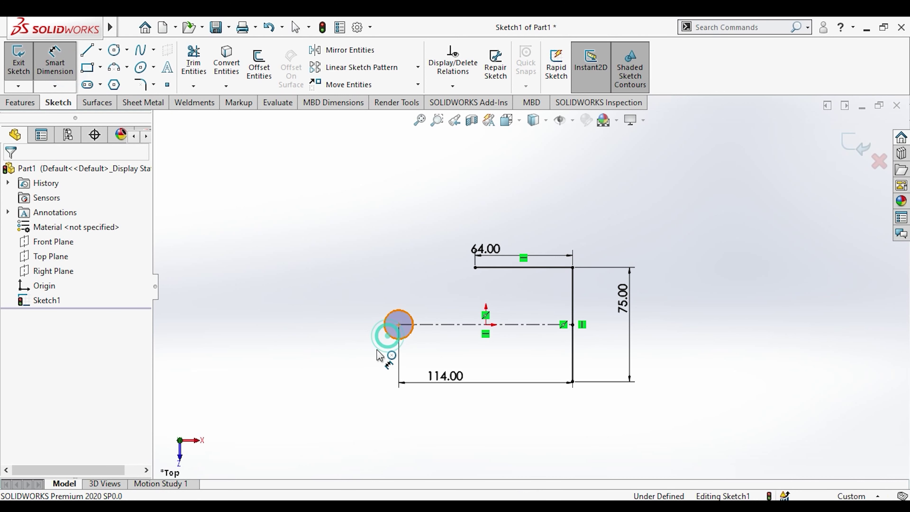
click(355, 389)
text(14)
key(Return)
key(Escape)
key(alt+Tab)
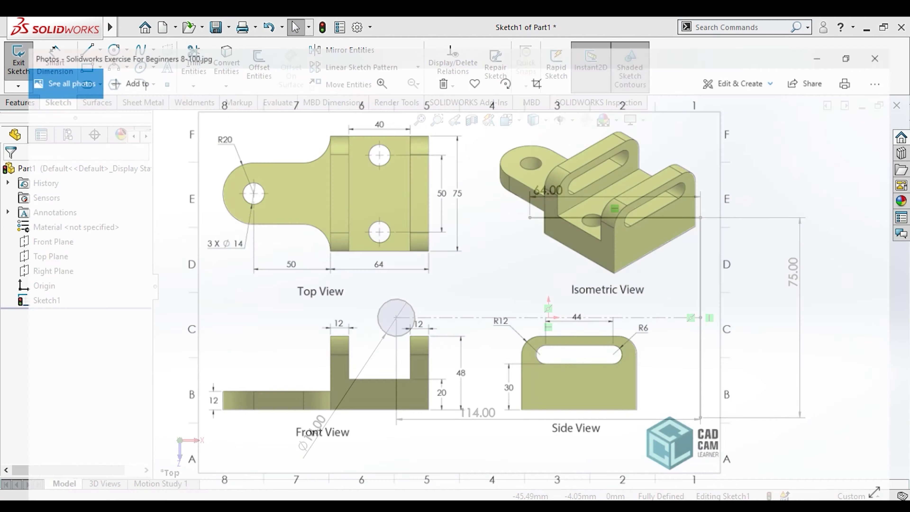
key(alt+Tab)
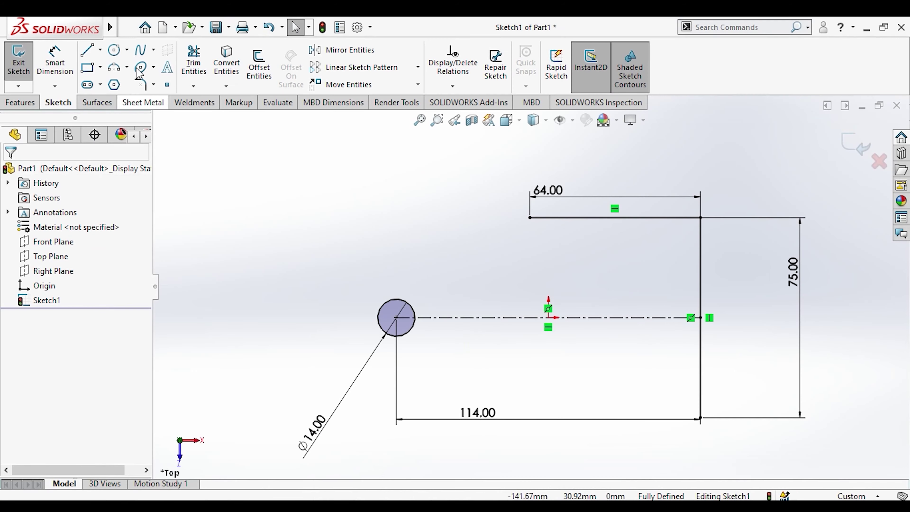
Draw a three-point arc wrapping around the circle's left side.
click(114, 67)
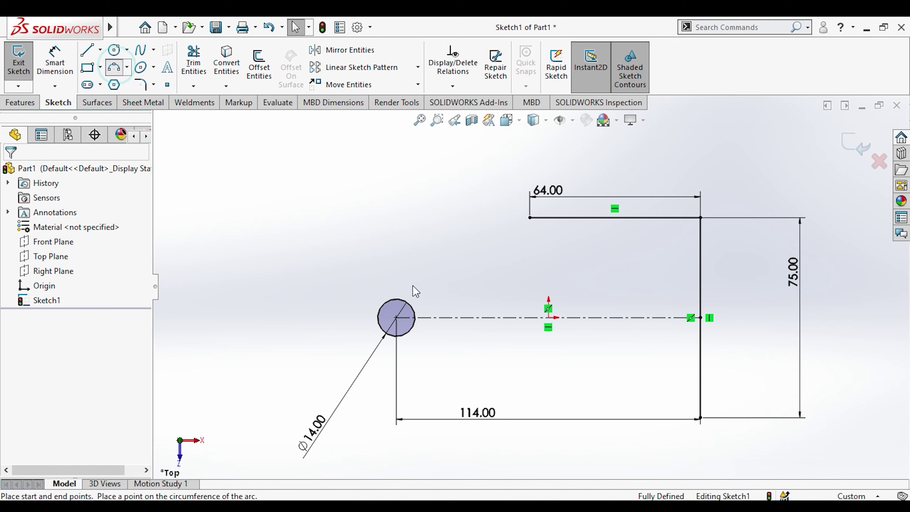
click(396, 266)
click(396, 373)
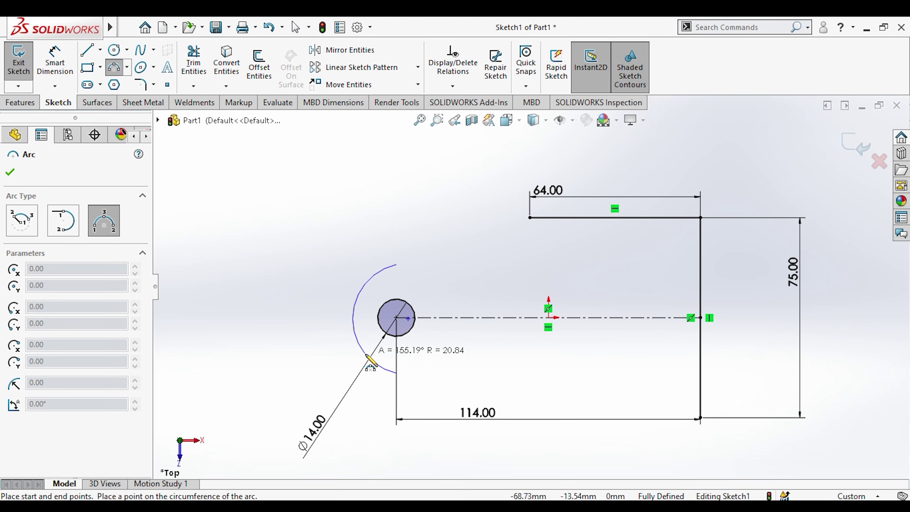
click(371, 362)
key(Escape)
scroll(400, 301, down, 3)
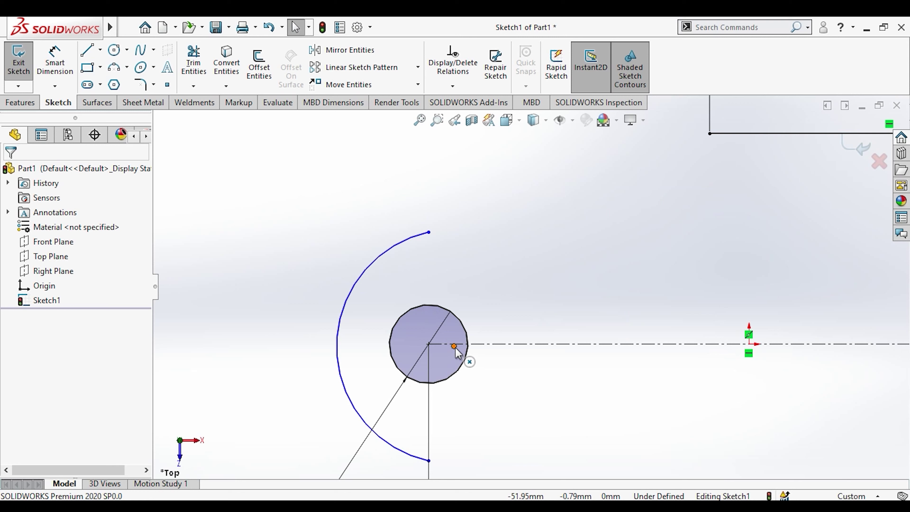
Make the large arc concentric with the hole and reposition its upper end.
click(390, 346)
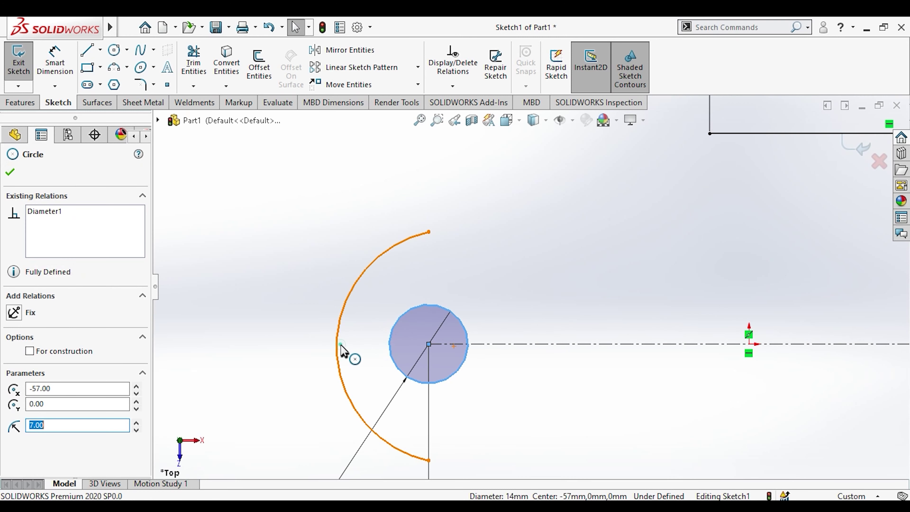
ctrl+click(337, 346)
click(420, 285)
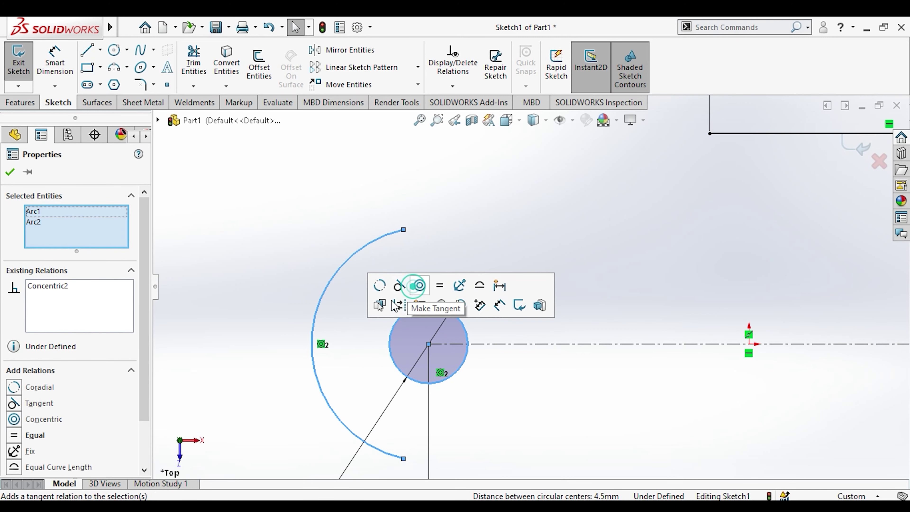
click(274, 292)
key(f)
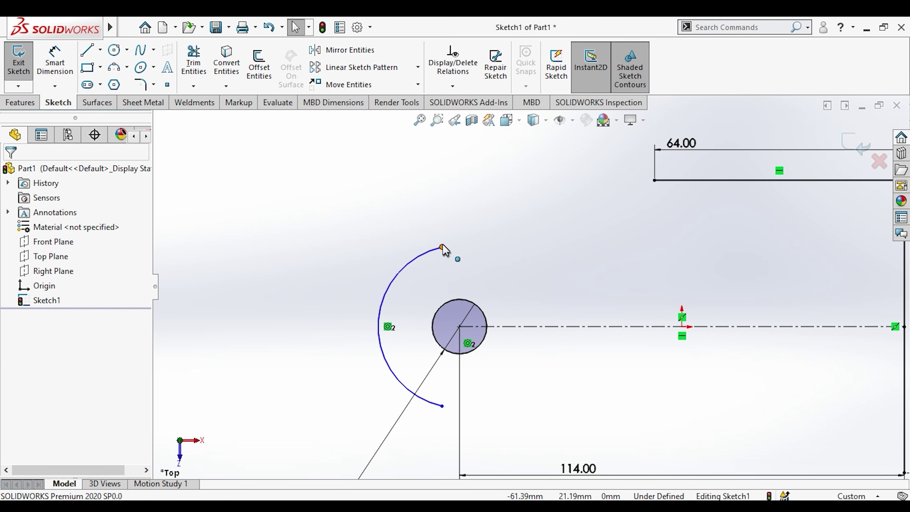
drag(442, 247, 437, 245)
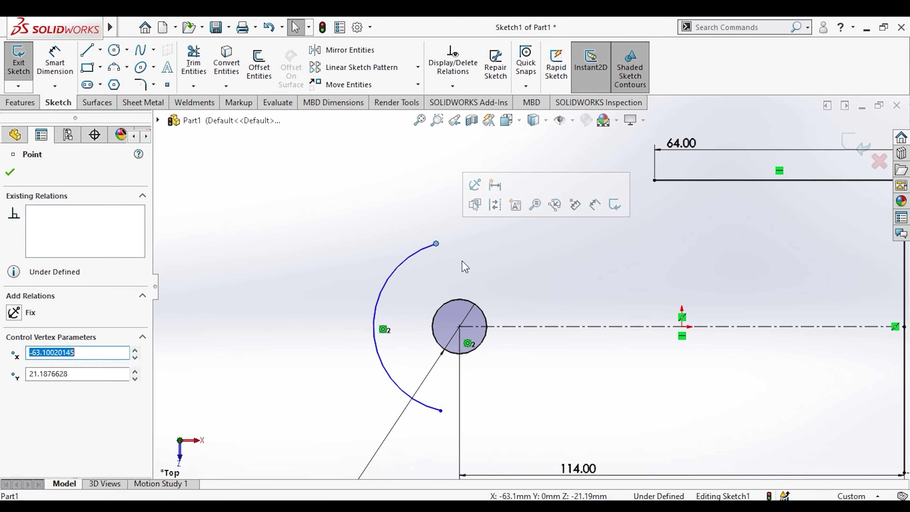
click(463, 265)
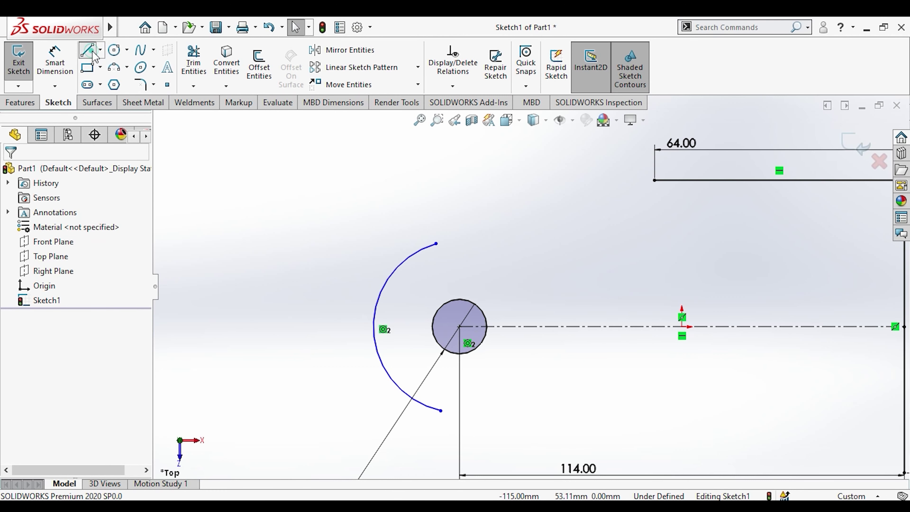
Draw a horizontal line from the arc's upper end and an arc joining it to the 64 mm top edge.
click(87, 51)
click(435, 244)
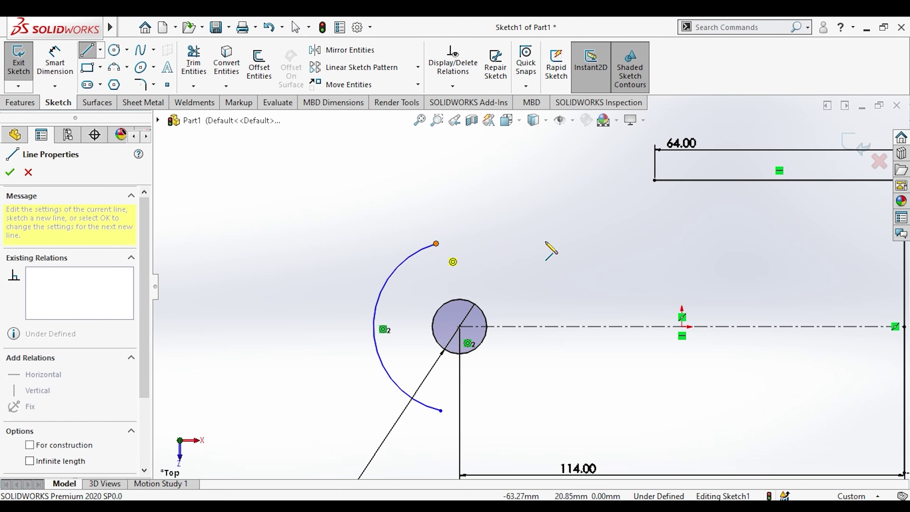
click(598, 244)
key(Escape)
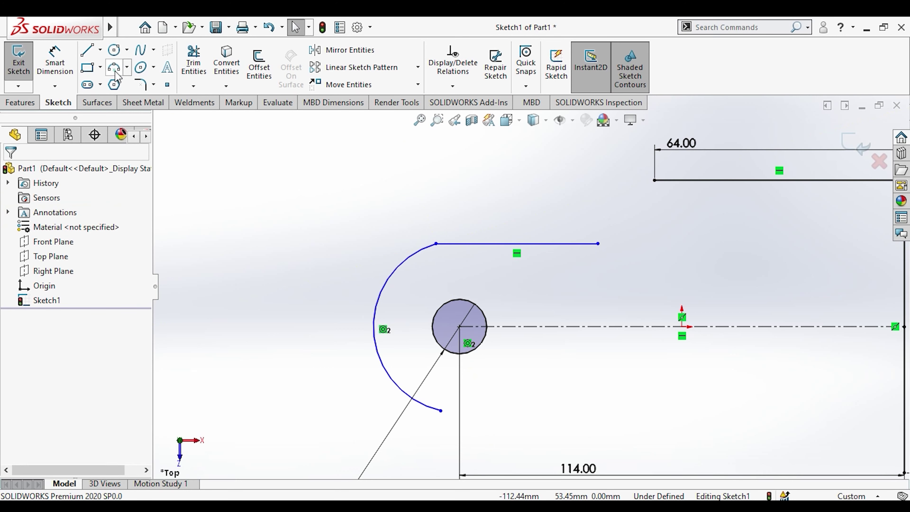
click(115, 68)
click(654, 180)
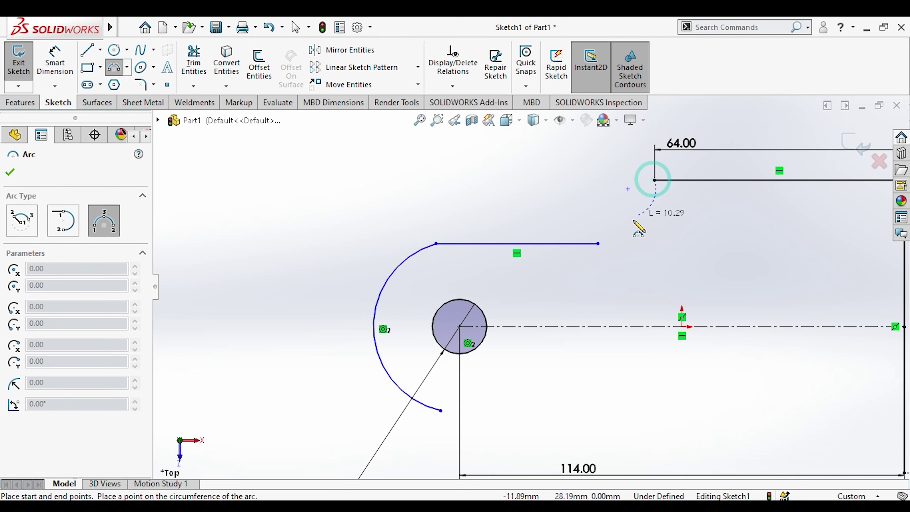
click(598, 244)
click(625, 247)
key(Escape)
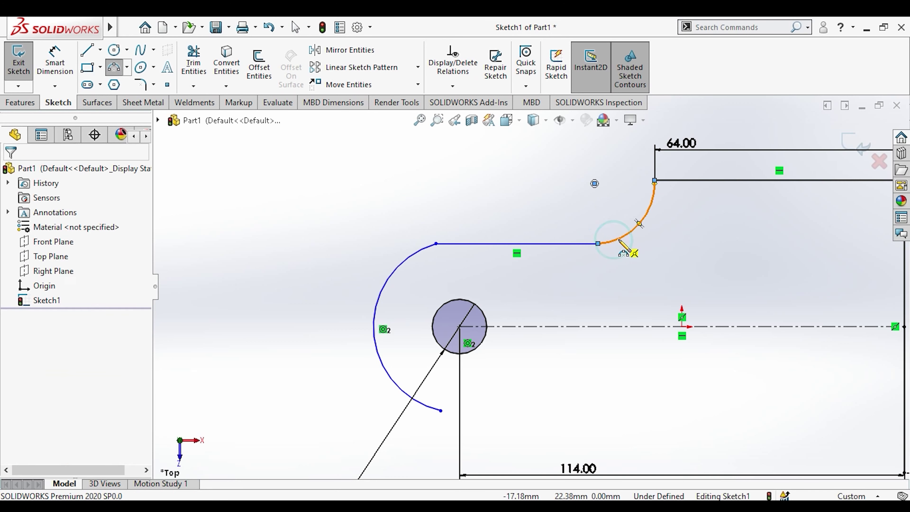
Dimension the large enclosing arc to radius 20.
key(alt+Tab)
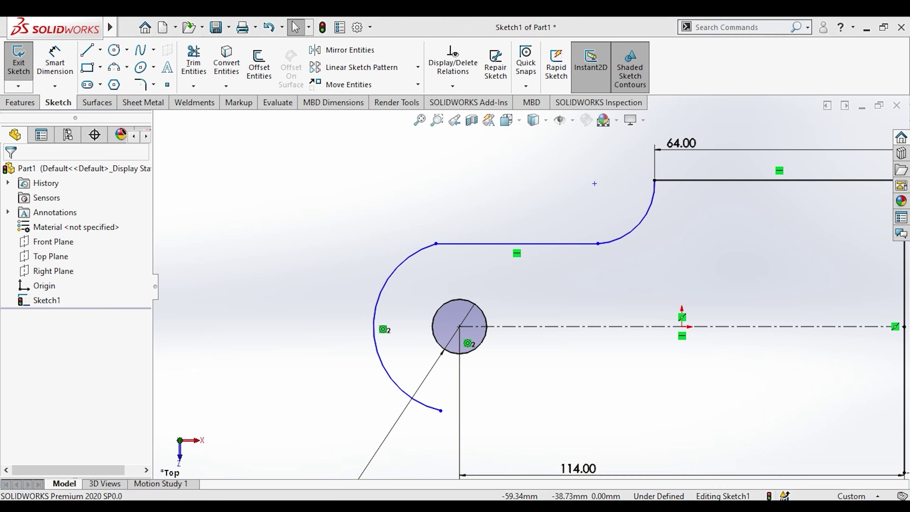
key(alt+Tab)
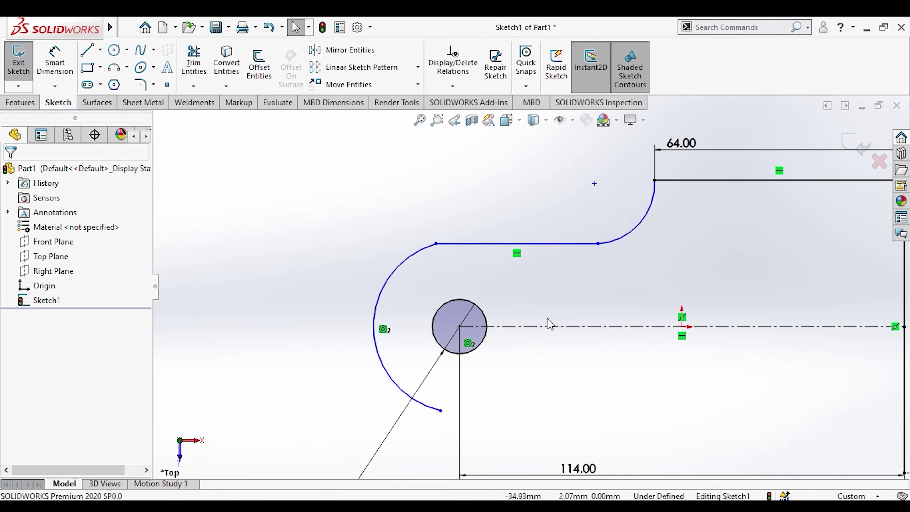
click(55, 63)
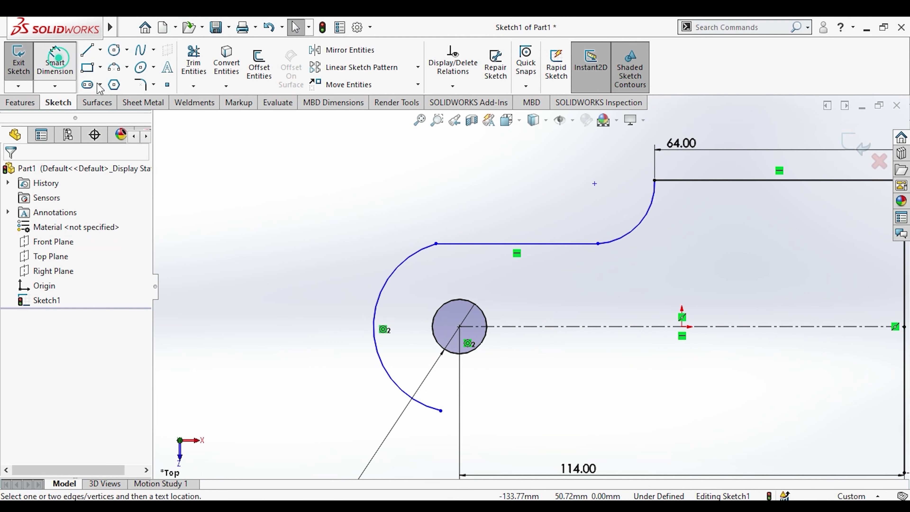
click(398, 276)
click(326, 215)
text(0)
key(Return)
key(Escape)
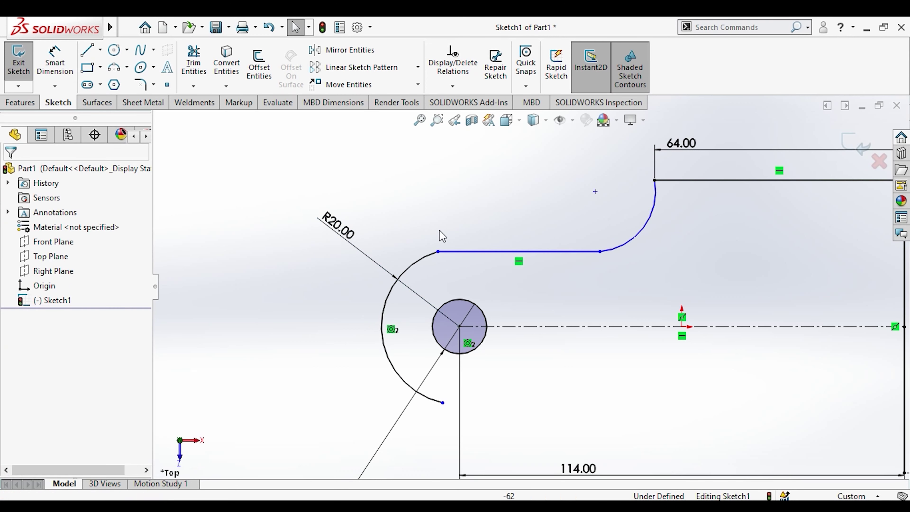
Make the large arc and the upper small arc tangent to the horizontal line.
click(449, 251)
ctrl+click(429, 258)
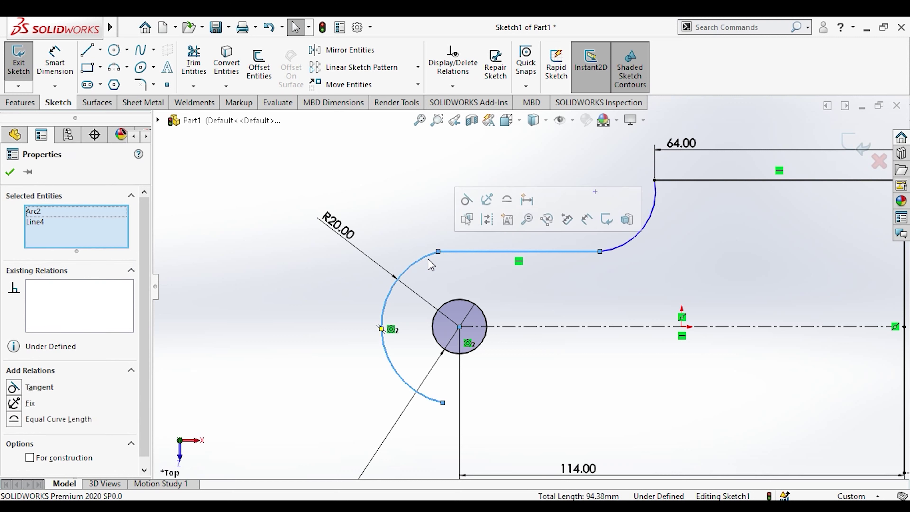
click(466, 199)
key(Escape)
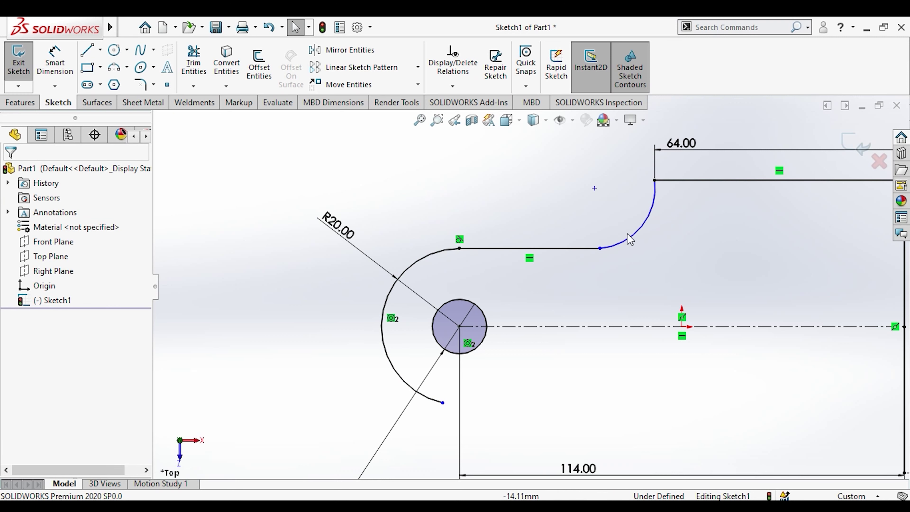
click(597, 247)
ctrl+click(590, 249)
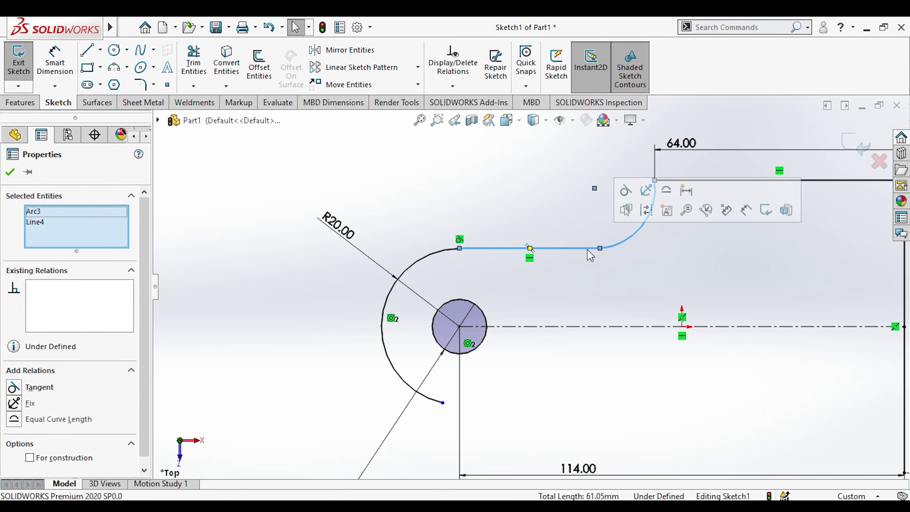
click(624, 195)
key(Escape)
scroll(572, 272, up, 2)
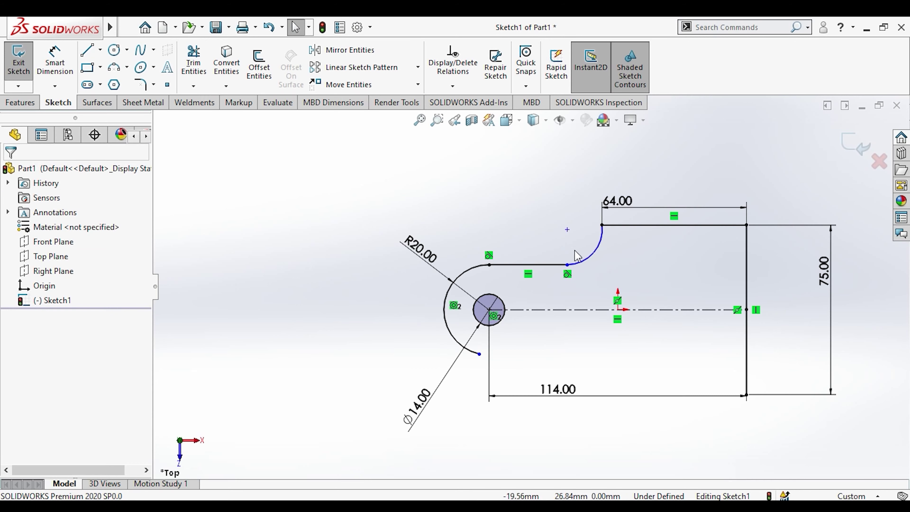
scroll(571, 272, down, 2)
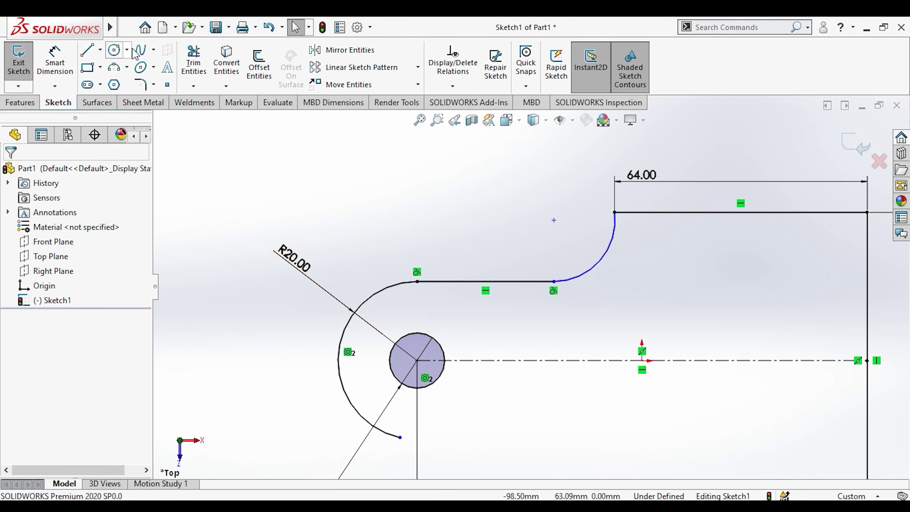
Draw a vertical centerline down from the upper arc's top end and make the arc tangent to it.
click(100, 49)
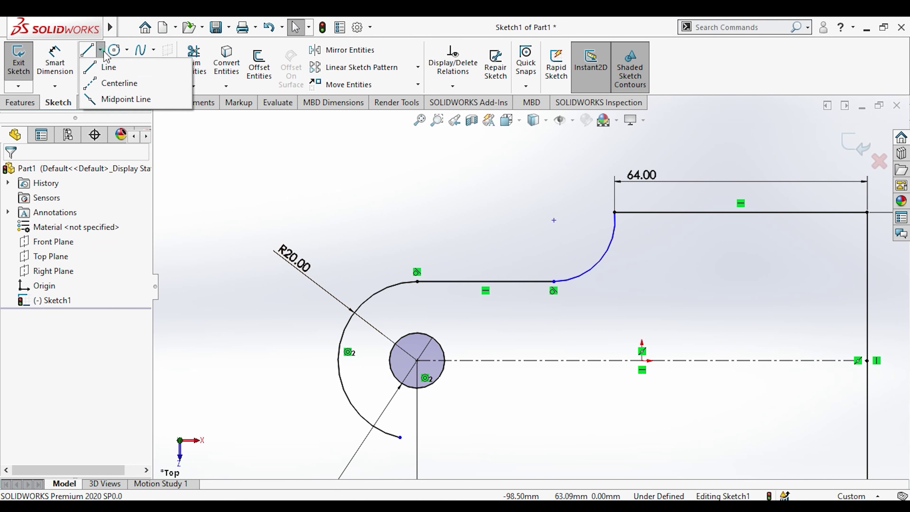
click(120, 80)
click(615, 212)
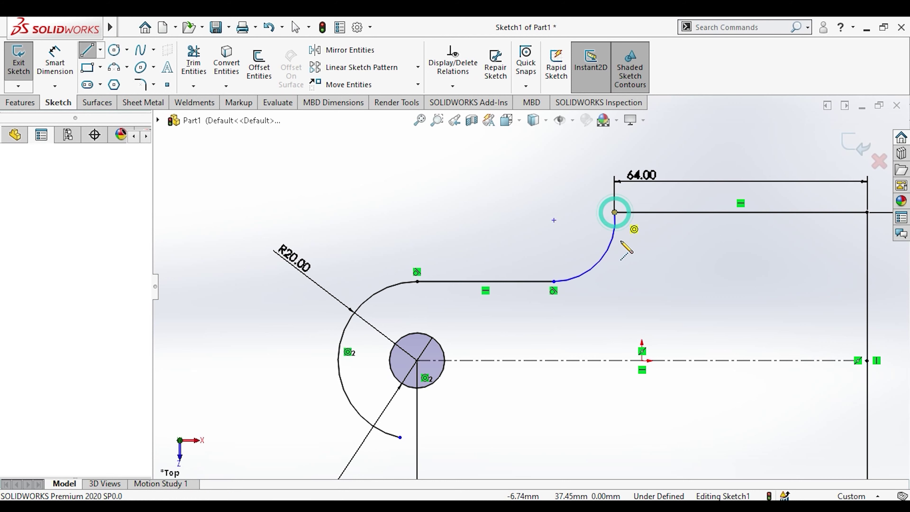
click(615, 304)
key(Escape)
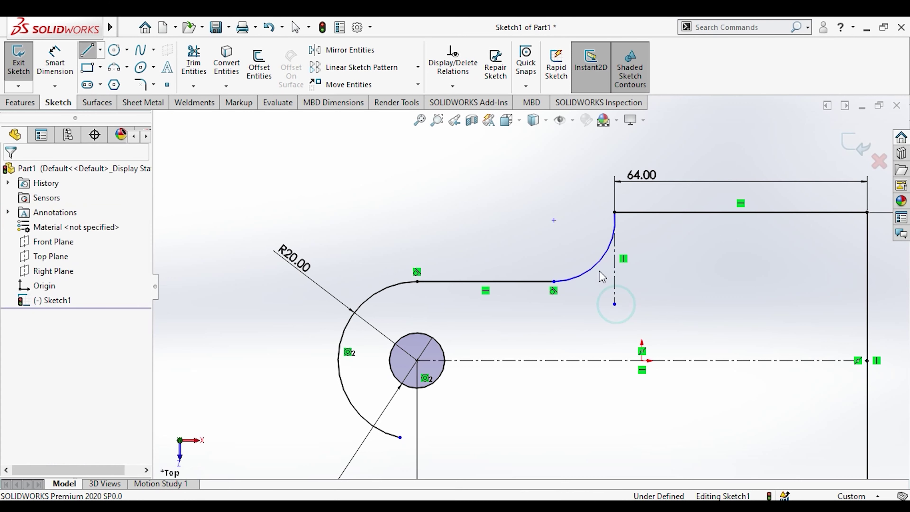
click(593, 265)
ctrl+click(613, 276)
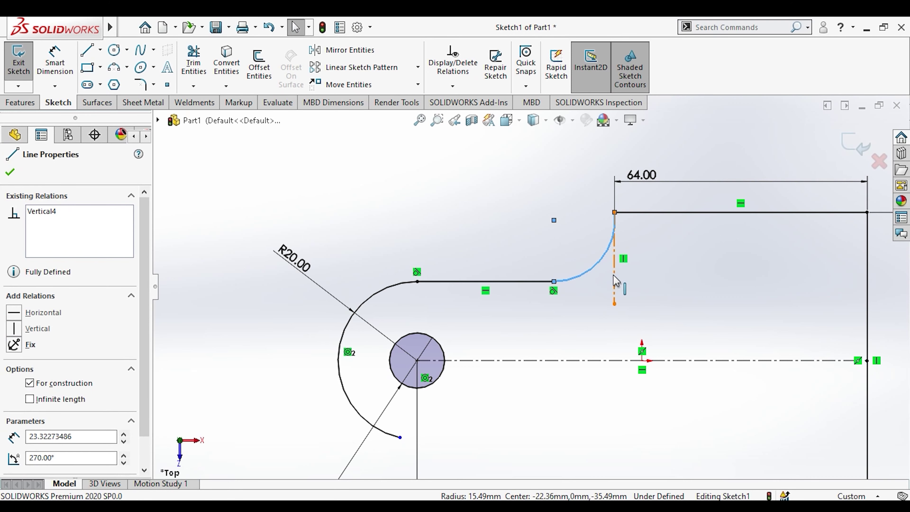
click(646, 211)
click(637, 282)
scroll(528, 287, up, 2)
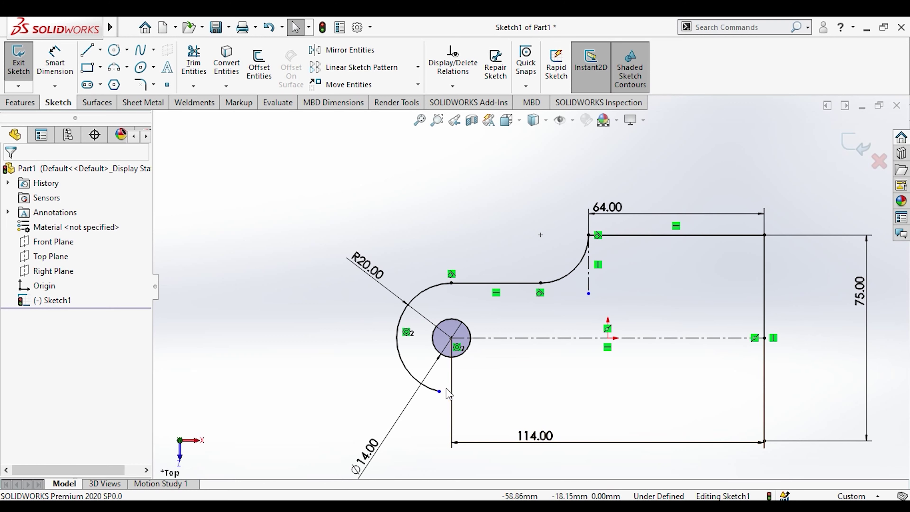
Mirror the horizontal line, upper arc and top edge about the horizontal centerline.
click(343, 50)
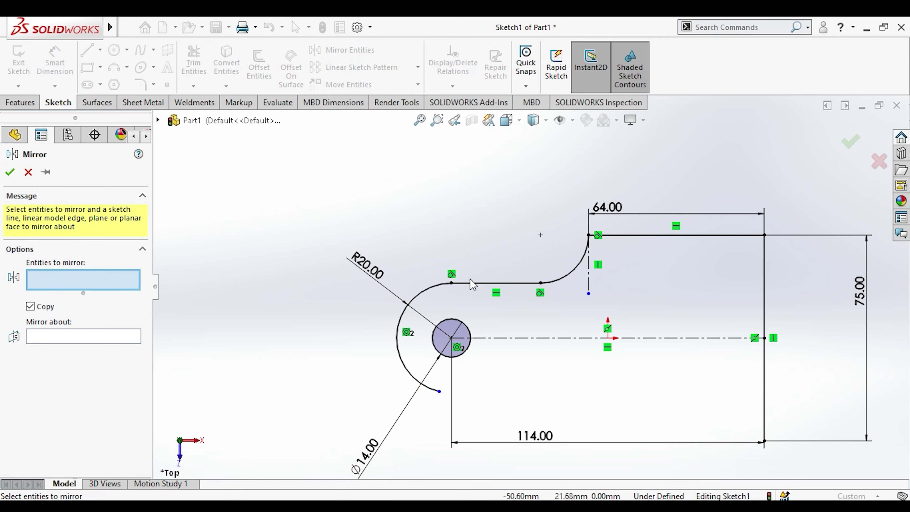
click(501, 283)
click(577, 267)
click(630, 235)
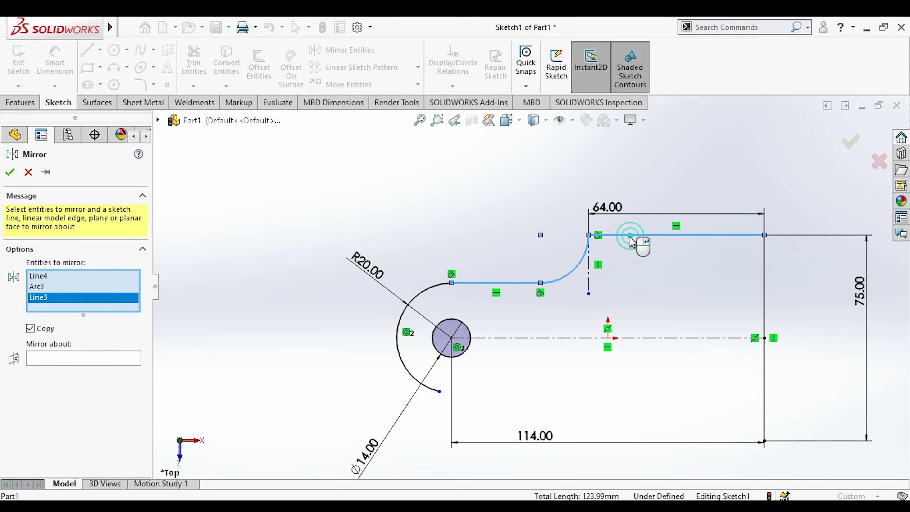
click(34, 357)
click(500, 338)
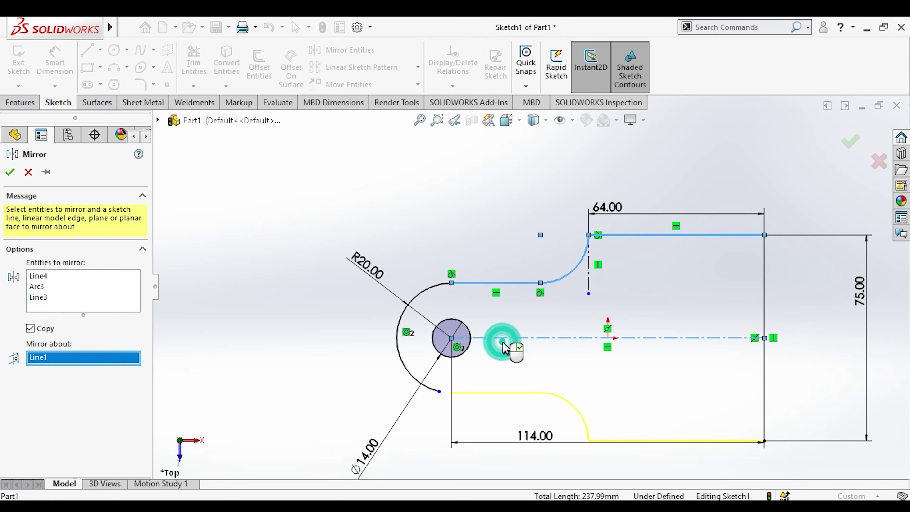
click(9, 172)
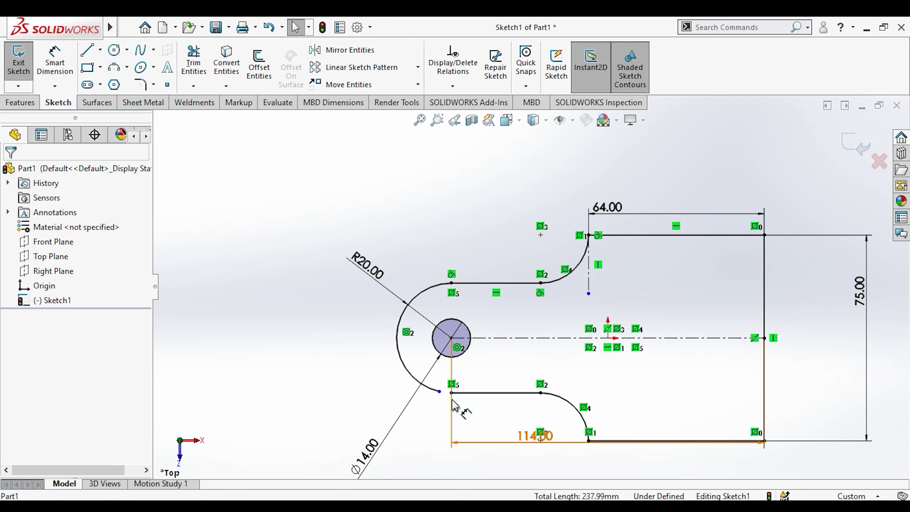
Merge the large arc's lower end with the mirrored line's end to fully define the sketch.
click(440, 392)
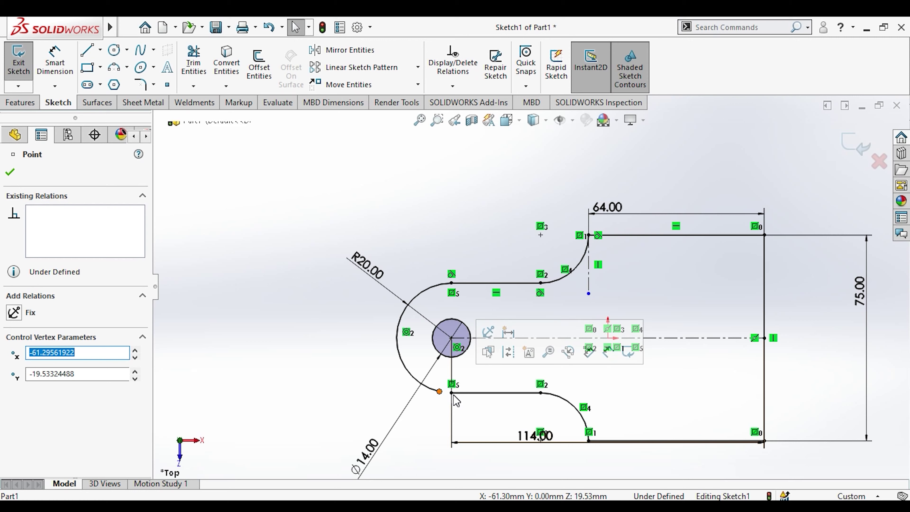
scroll(455, 400, down, 2)
click(472, 373)
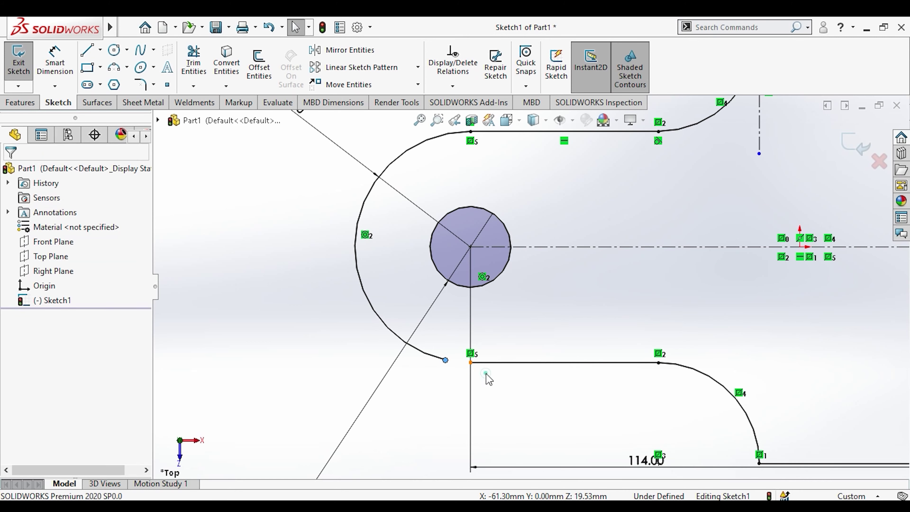
click(446, 361)
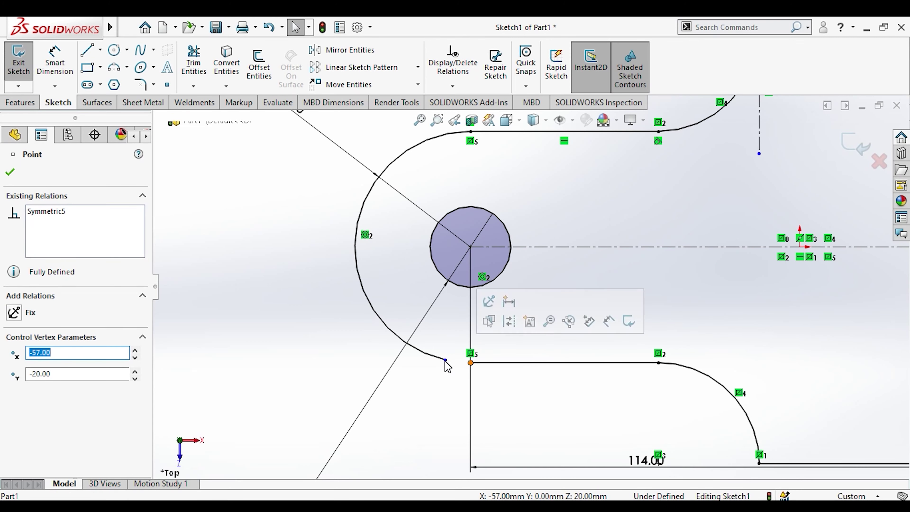
click(451, 384)
drag(445, 360, 434, 358)
middle_drag(435, 359, 516, 376)
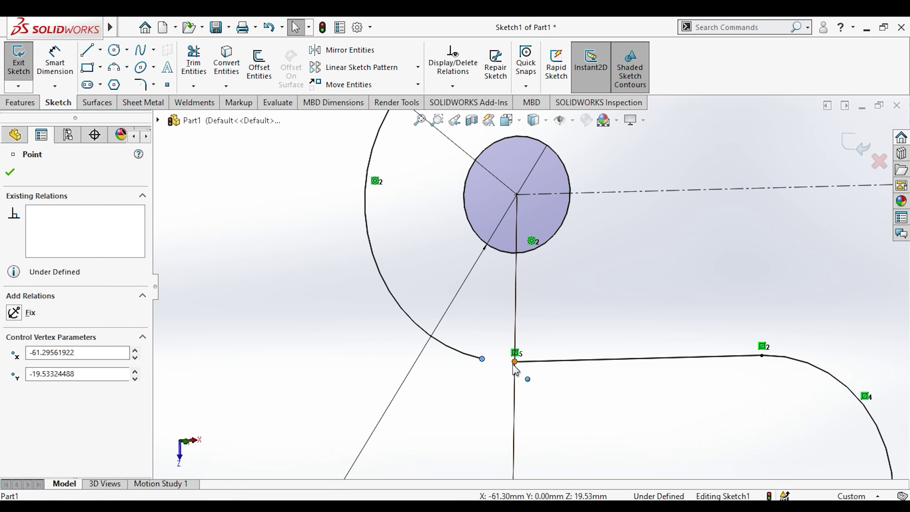
ctrl+click(515, 362)
click(611, 323)
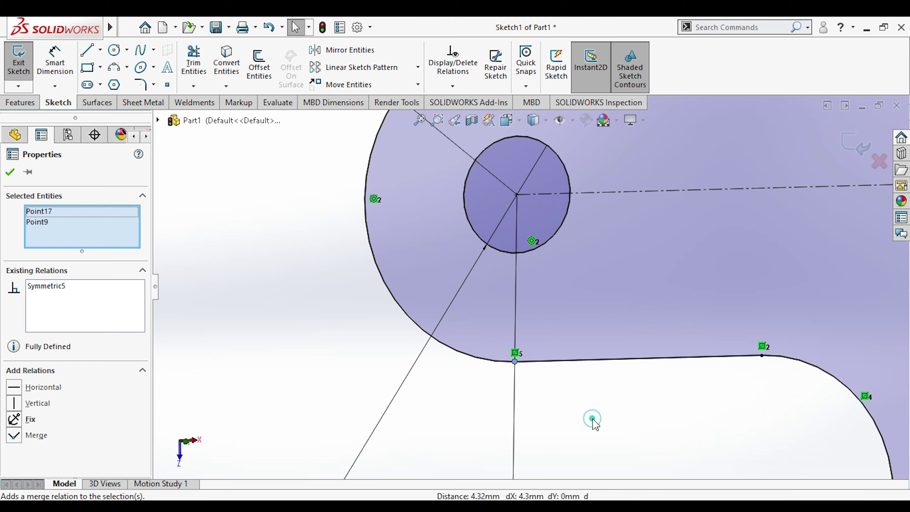
click(592, 419)
scroll(580, 409, up, 5)
scroll(558, 400, up, 3)
key(alt+Tab)
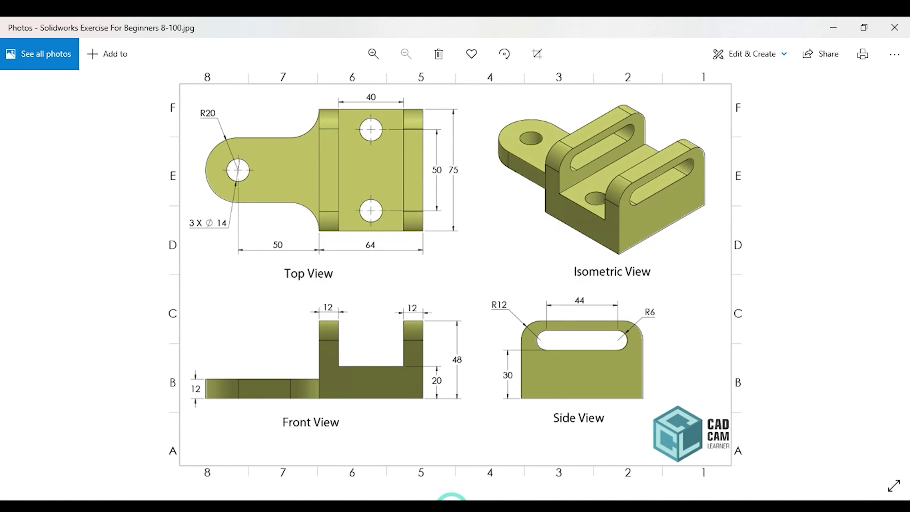
key(alt+Tab)
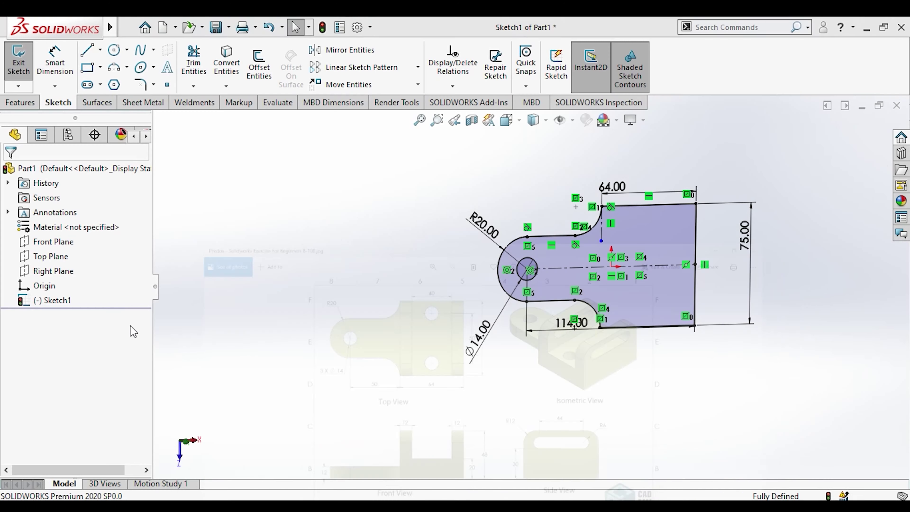
Extrude the base sketch 48 mm Blind into a solid block as Boss-Extrude1.
click(20, 102)
click(24, 62)
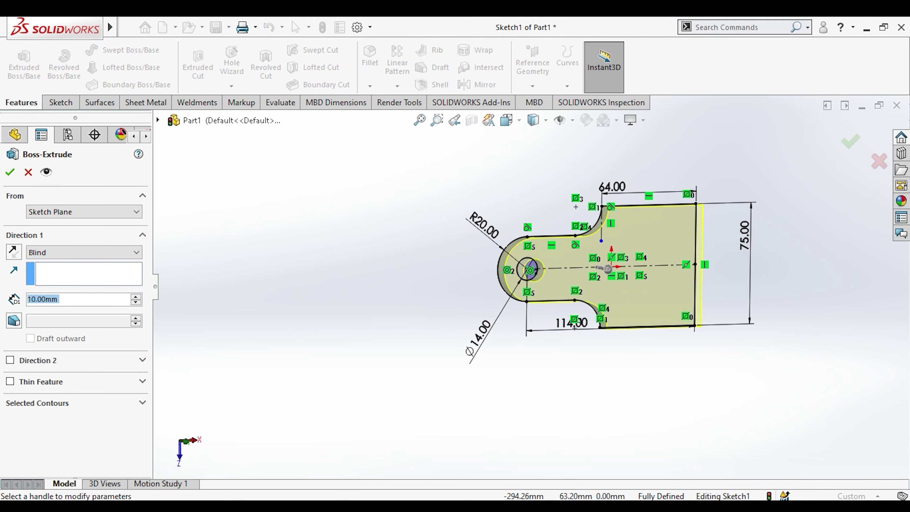
text(48)
key(Return)
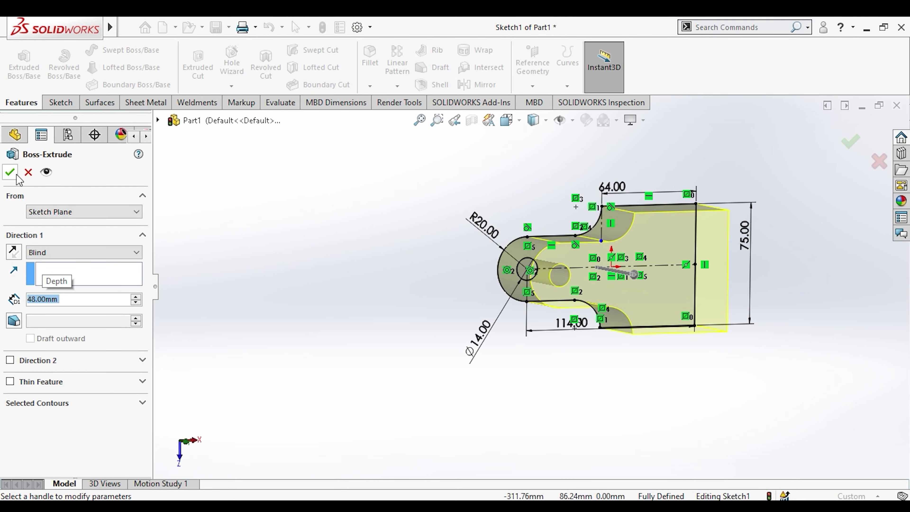
click(17, 175)
Inspect the new solid from the front and other angles, and compare it with the reference drawing.
mouse_move(565, 329)
middle_down()
mouse_move(595, 306)
mouse_move(540, 258)
middle_up()
key(space)
click(434, 340)
mouse_move(457, 392)
mouse_down()
mouse_move(494, 426)
mouse_move(467, 380)
mouse_up()
scroll(467, 380, down, 2)
click(438, 495)
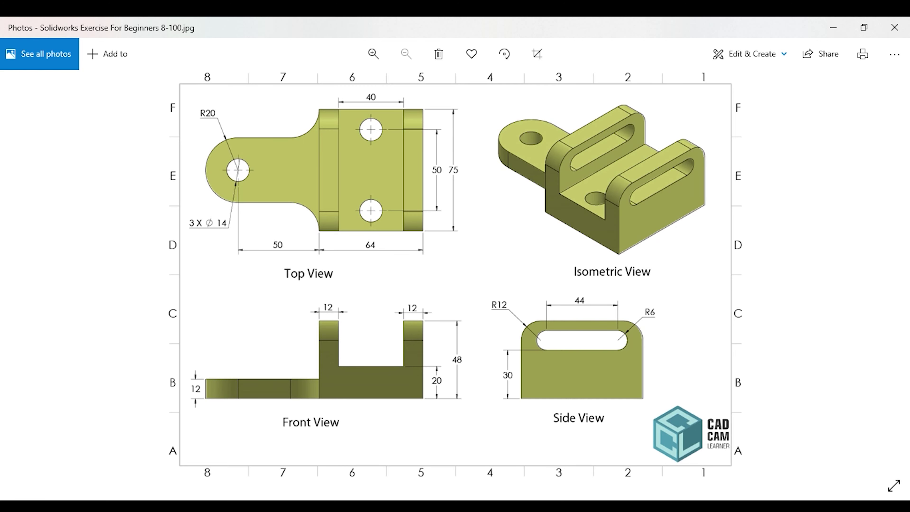
key(alt+Tab)
middle_drag(526, 251, 509, 229)
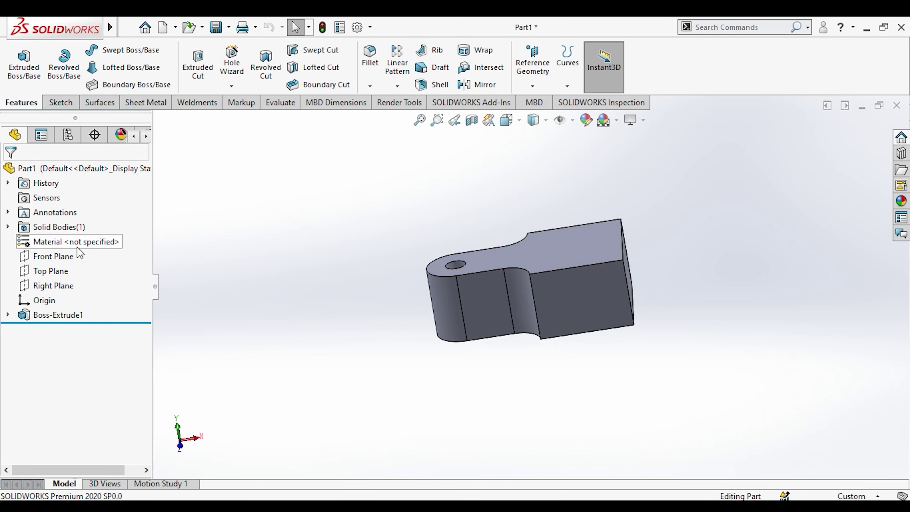
Select the Front Plane, turn the view Normal To it, and start Sketch2 on it.
click(56, 262)
middle_drag(305, 301, 284, 271)
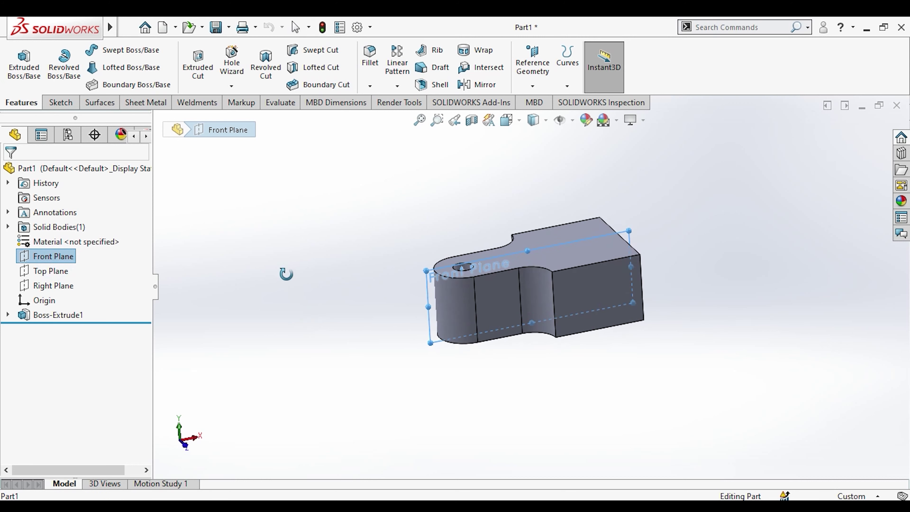
right_click(72, 258)
click(101, 239)
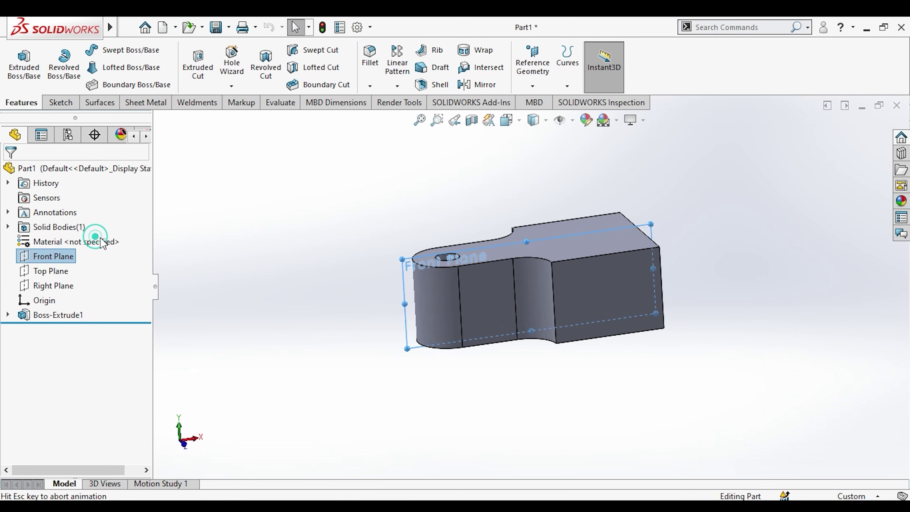
right_click(54, 265)
click(61, 239)
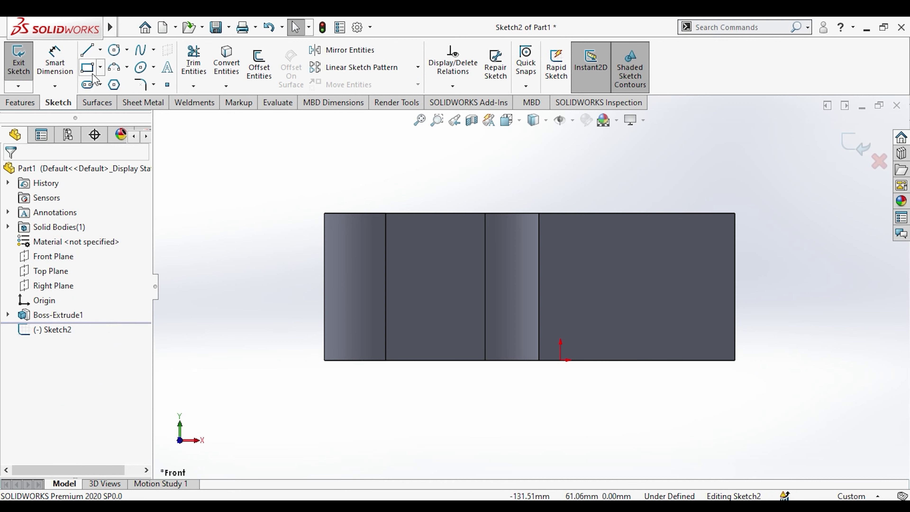
Draw a corner rectangle from the top edge, with its left side 12 mm from the block's left edge.
click(576, 214)
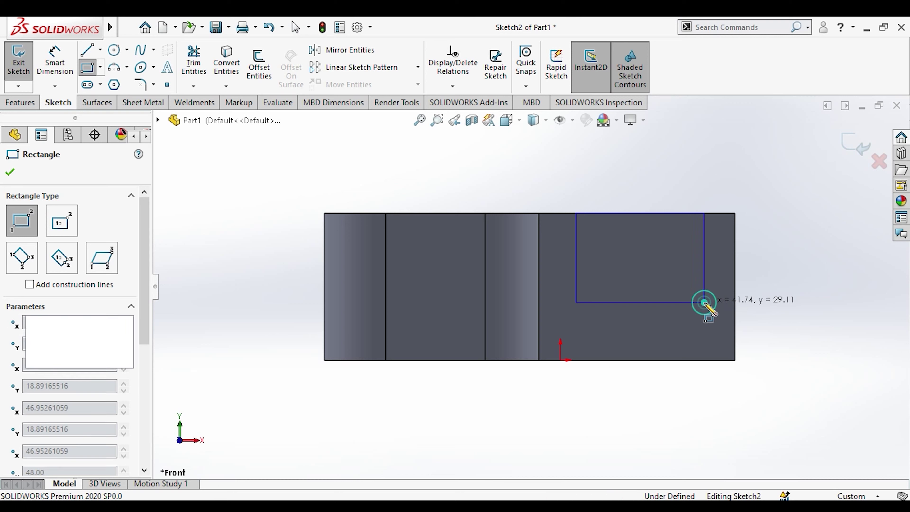
click(704, 303)
click(55, 61)
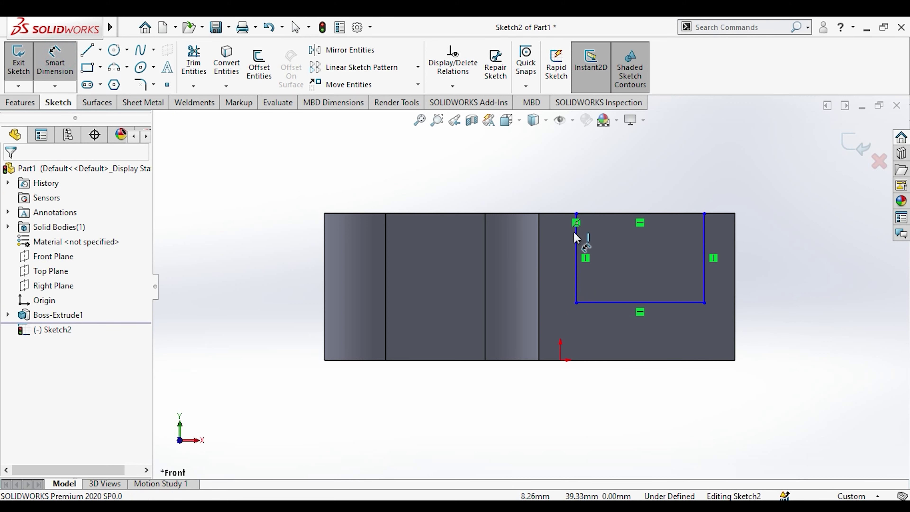
click(538, 234)
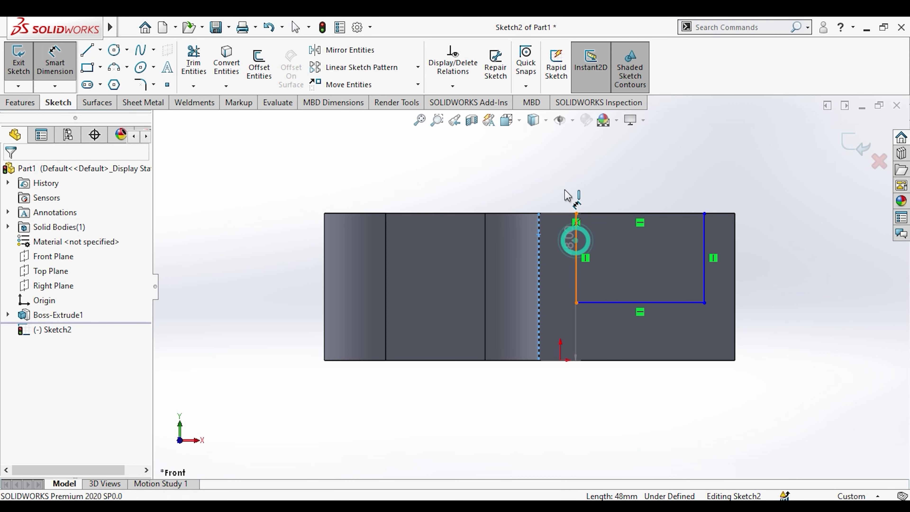
click(568, 196)
click(557, 191)
key(Return)
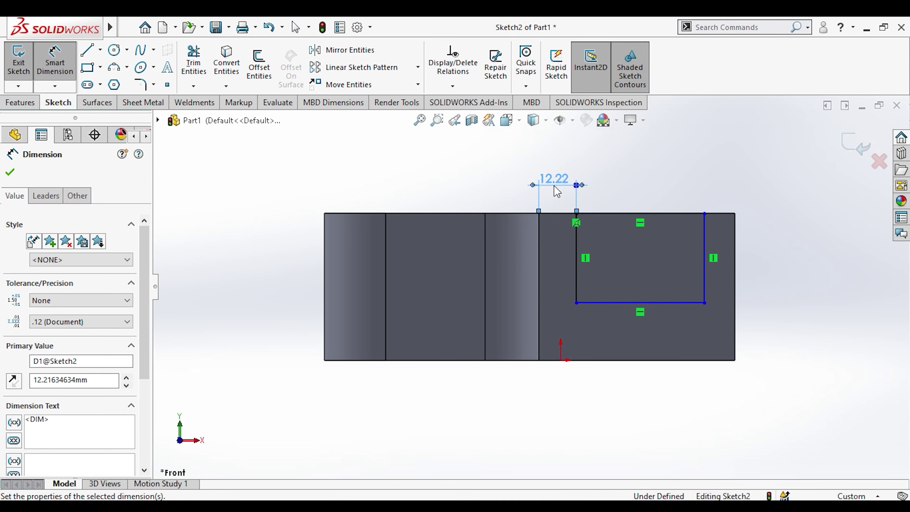
Dimension the rectangle's right side 12 mm from the right edge and its bottom 20 mm above the base.
click(703, 228)
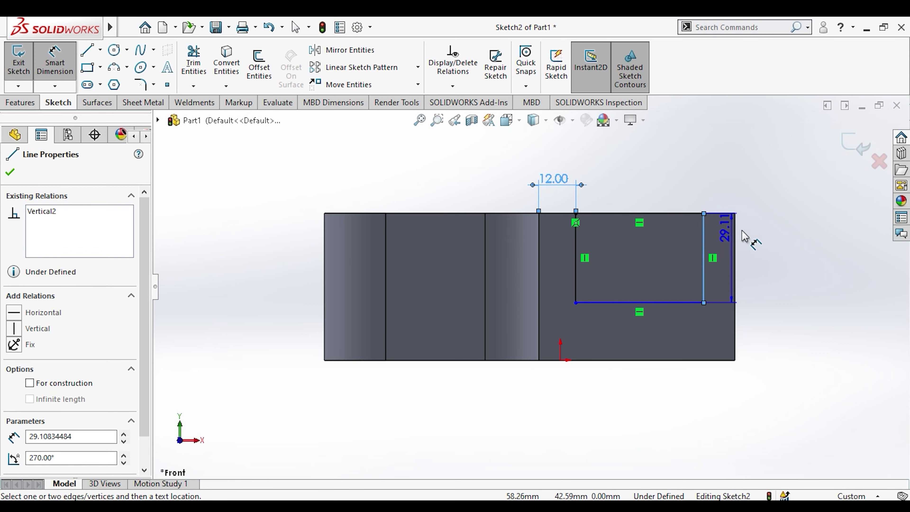
click(735, 235)
click(726, 197)
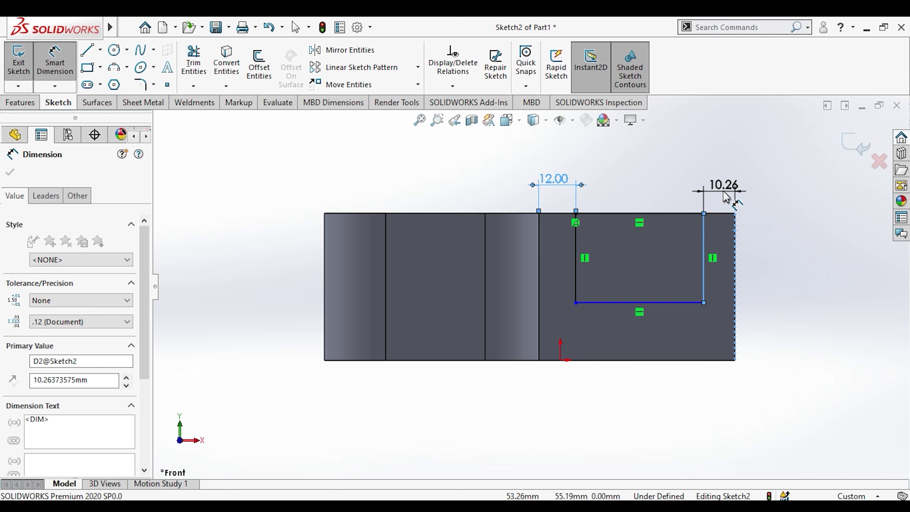
text(12)
key(Return)
click(681, 303)
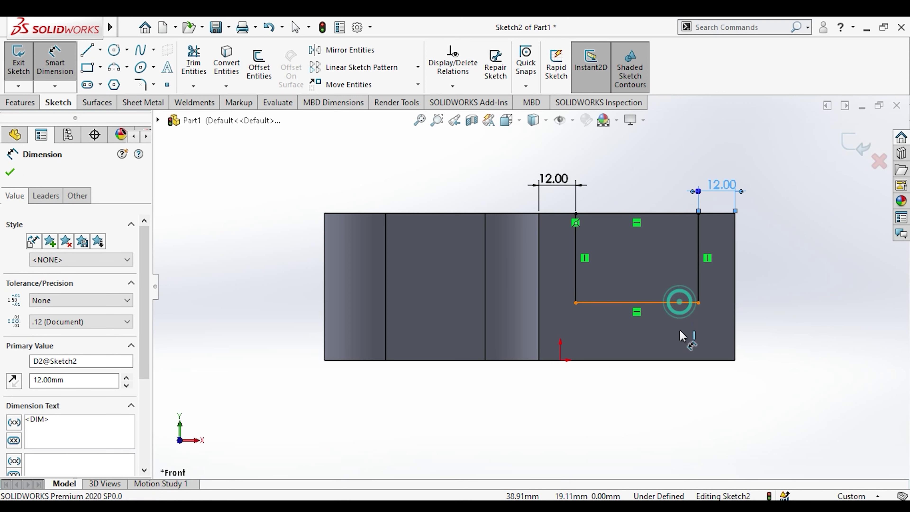
click(684, 361)
click(740, 344)
text(20)
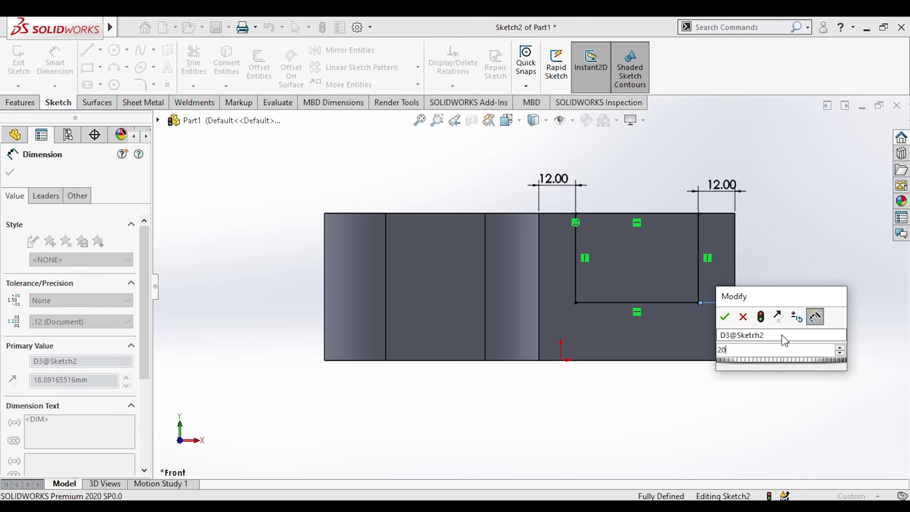
key(Return)
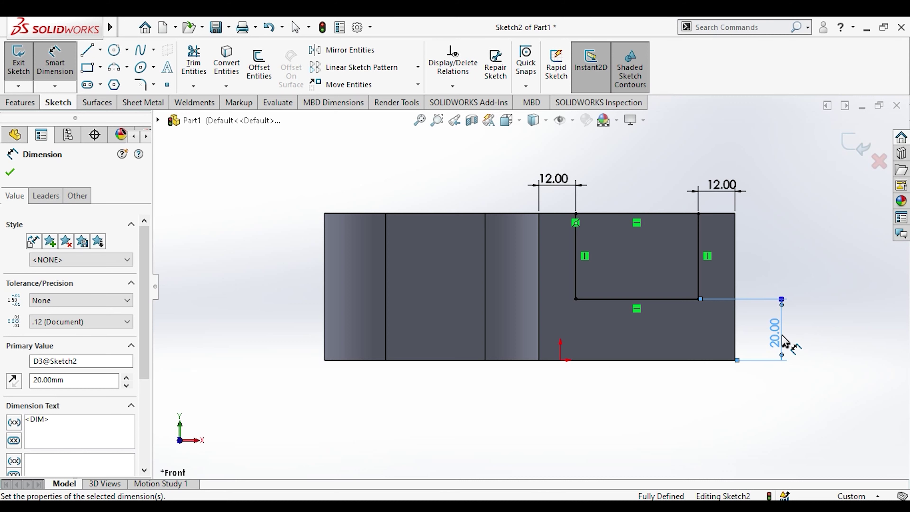
key(Escape)
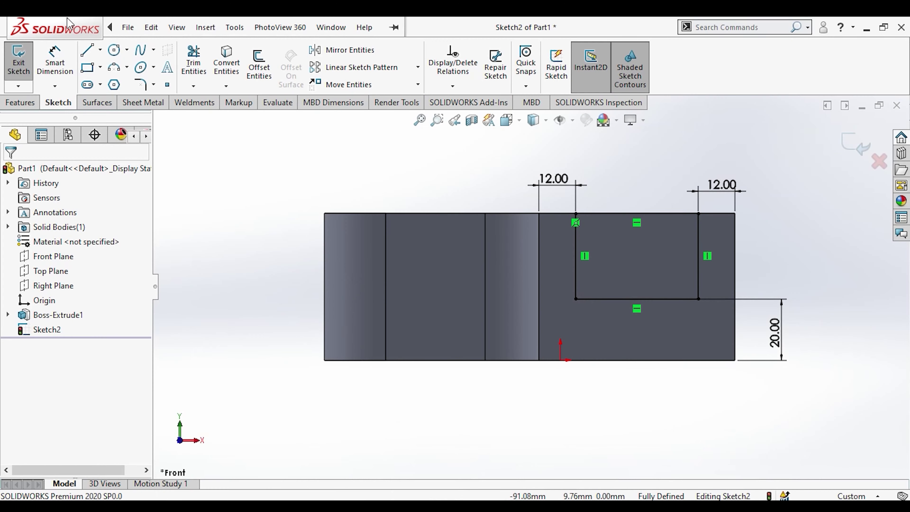
click(87, 68)
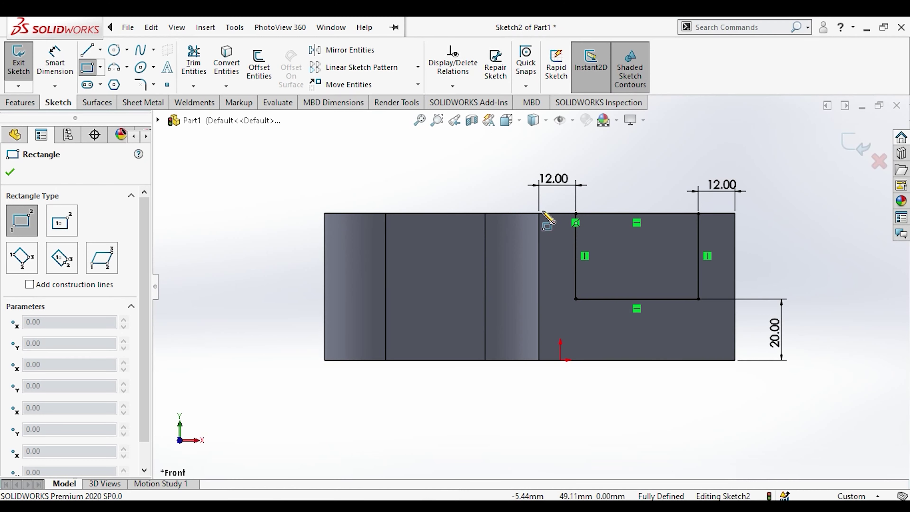
Draw a second corner rectangle over the left eye end of the front face.
click(538, 214)
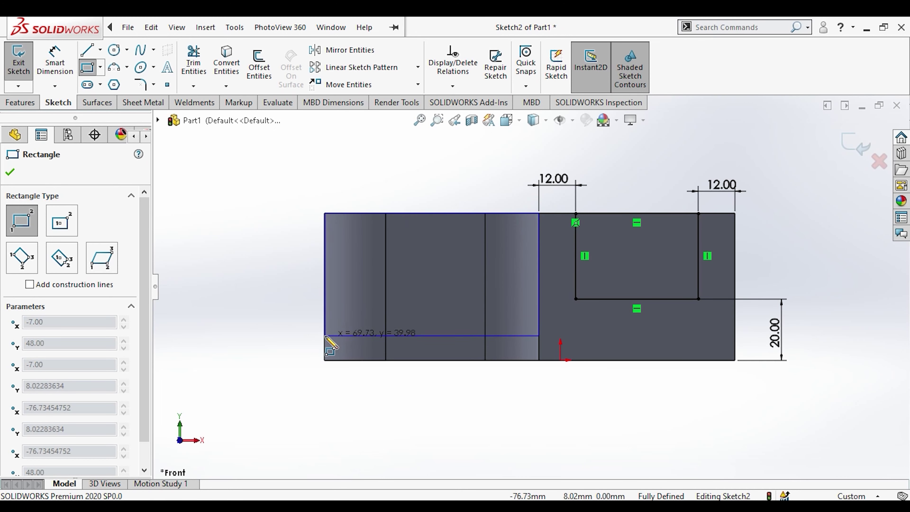
click(324, 337)
key(Escape)
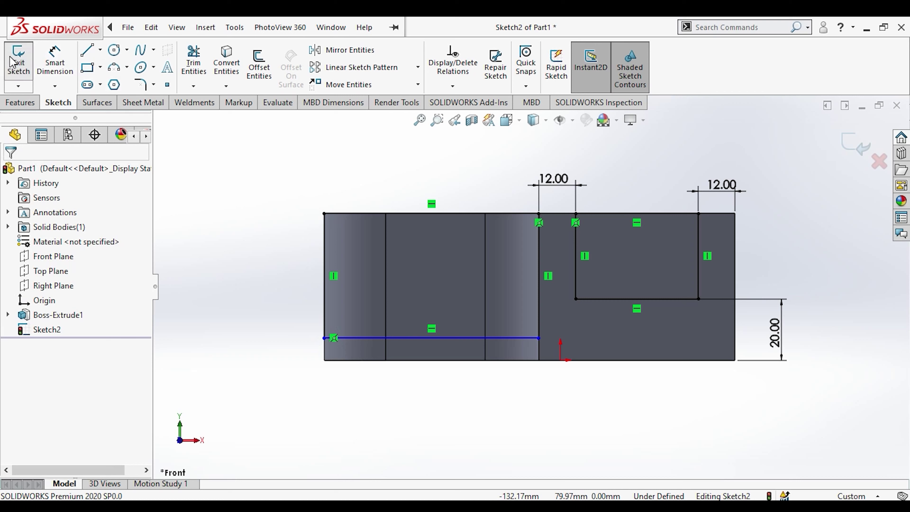
Dimension the new rectangle's bottom line 12 mm above the part's bottom edge.
click(65, 67)
click(369, 338)
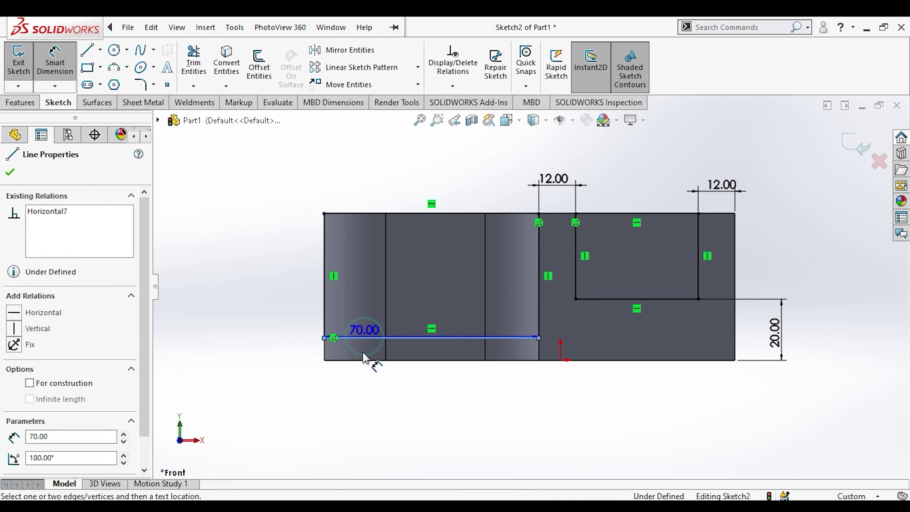
click(374, 361)
click(299, 344)
text(12)
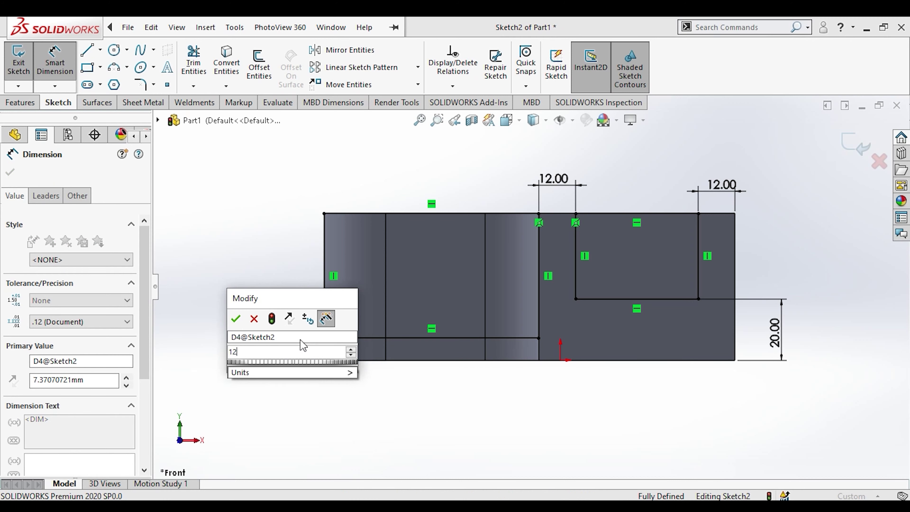
key(Return)
key(Escape)
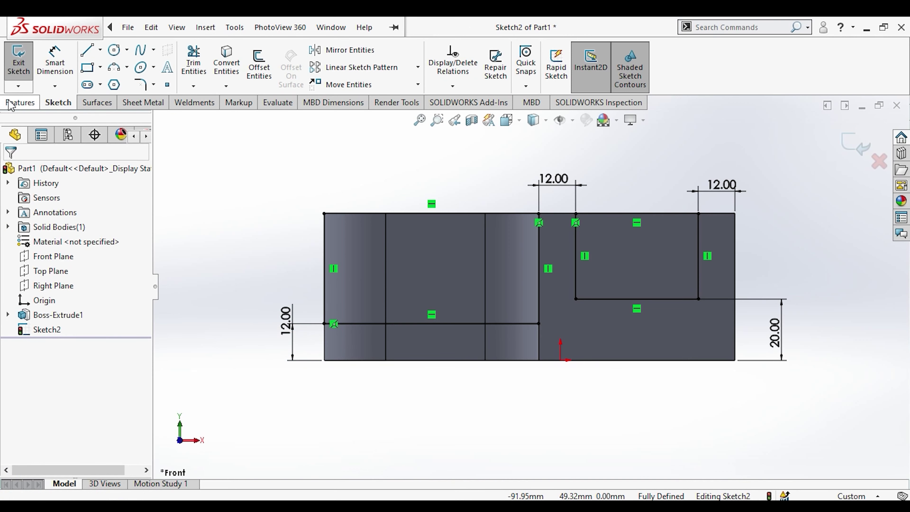
click(11, 104)
click(185, 73)
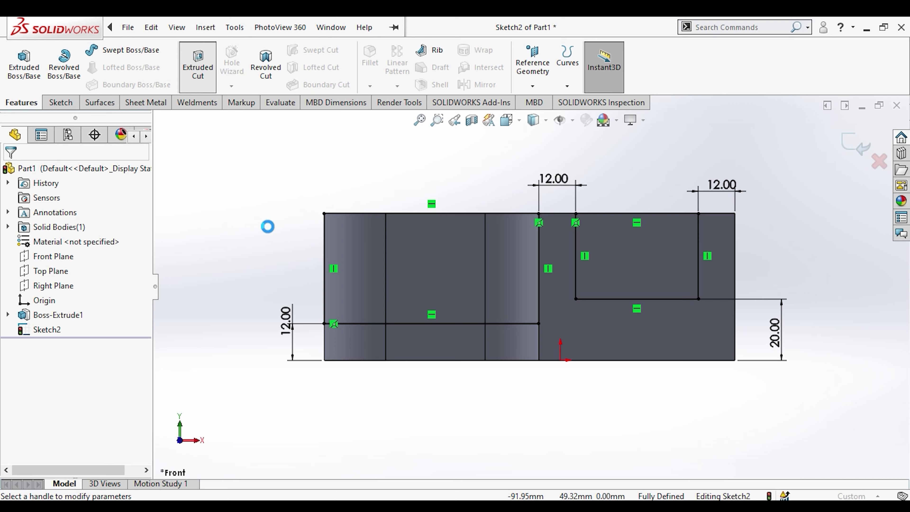
Cut both rectangles Through All - Both, then inspect the uprights against the reference drawing.
click(93, 253)
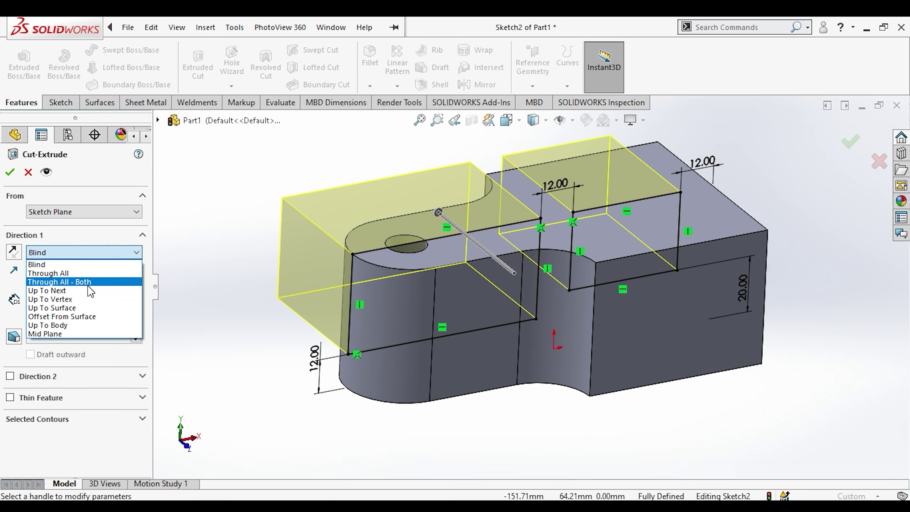
click(87, 282)
click(10, 174)
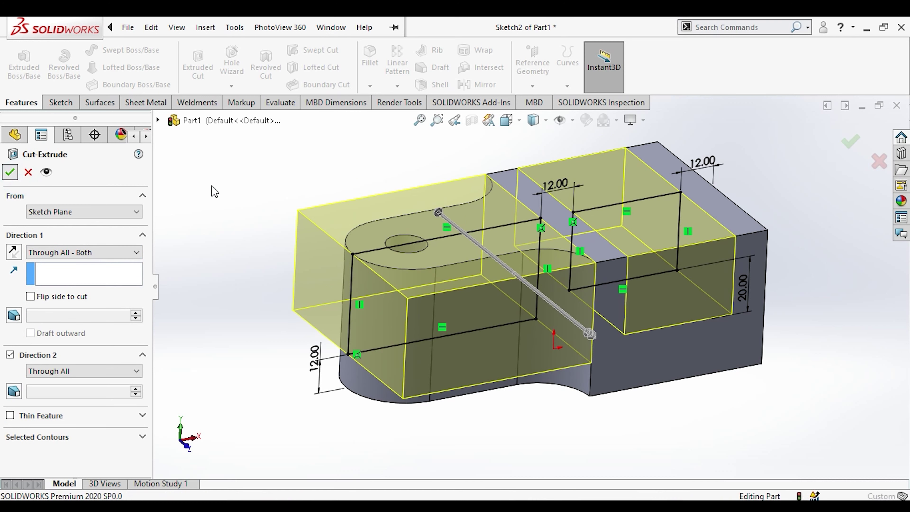
middle_drag(211, 183, 556, 250)
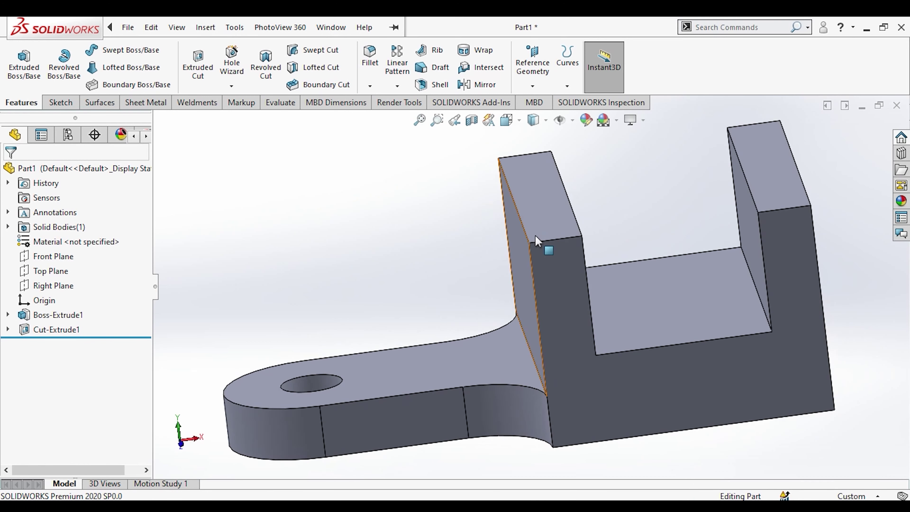
scroll(549, 264, up, 5)
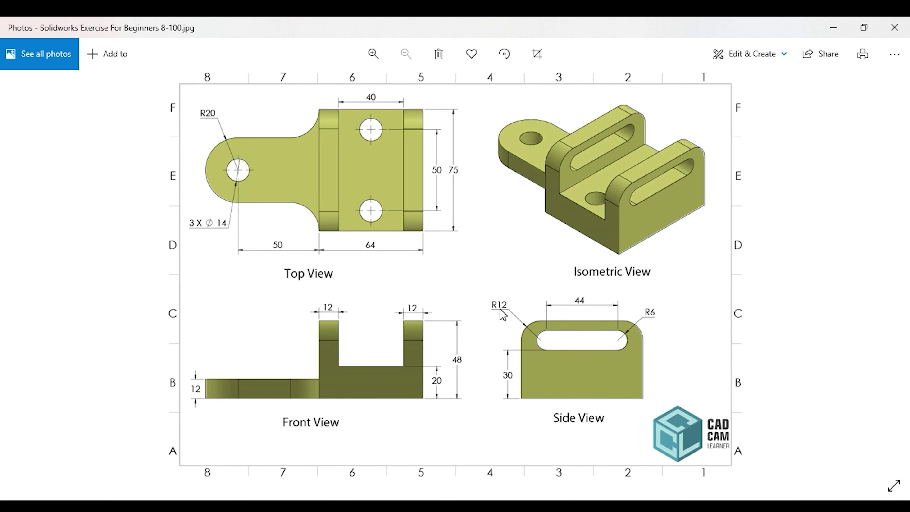
key(alt+Tab)
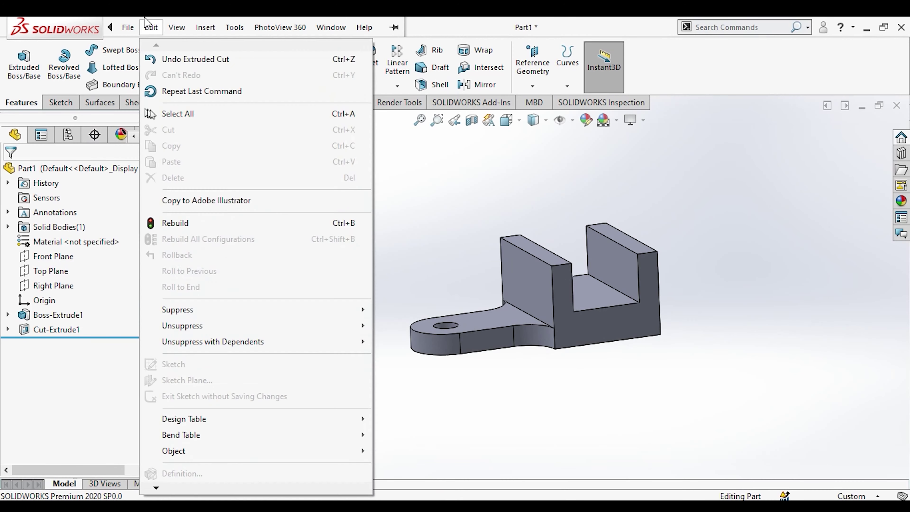
Add Fillet1 with a 12 mm radius on the inner and outer top edges of both uprights.
click(370, 87)
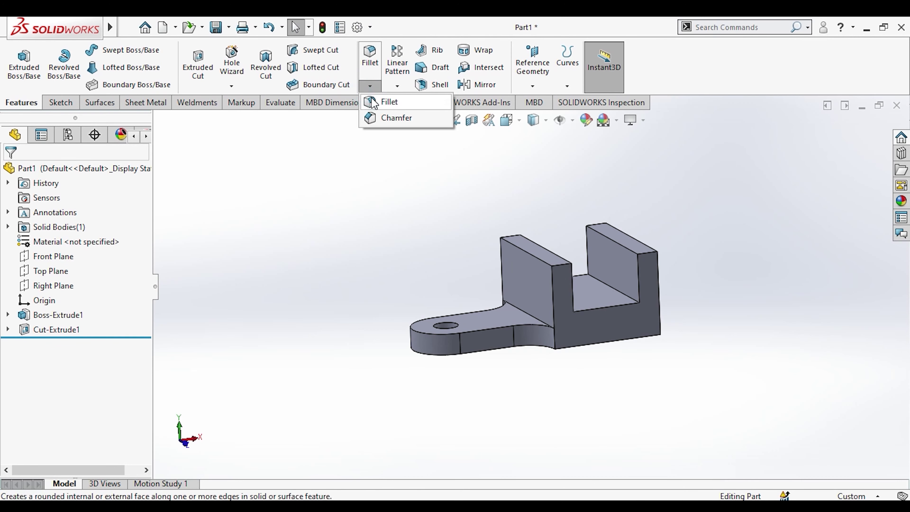
click(371, 96)
scroll(549, 217, down, 3)
mouse_move(549, 217)
middle_down()
mouse_move(591, 250)
mouse_move(541, 238)
middle_up()
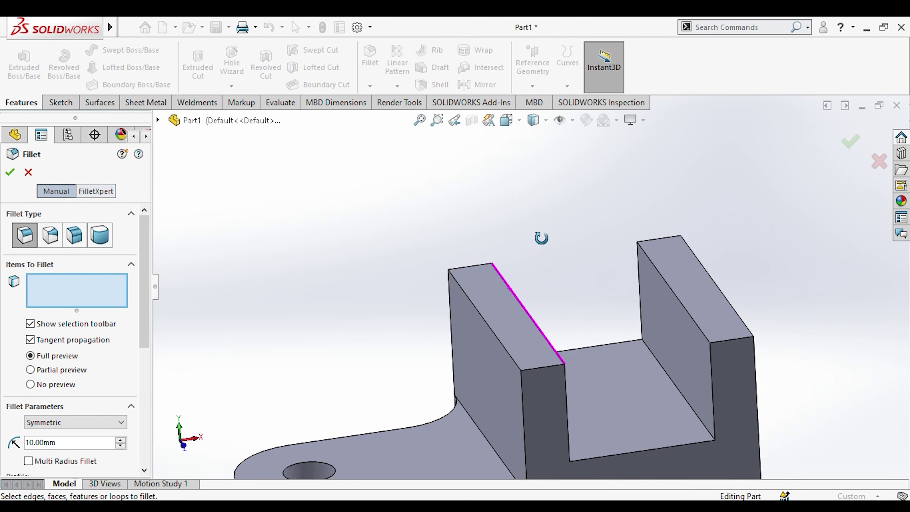
click(721, 340)
click(554, 365)
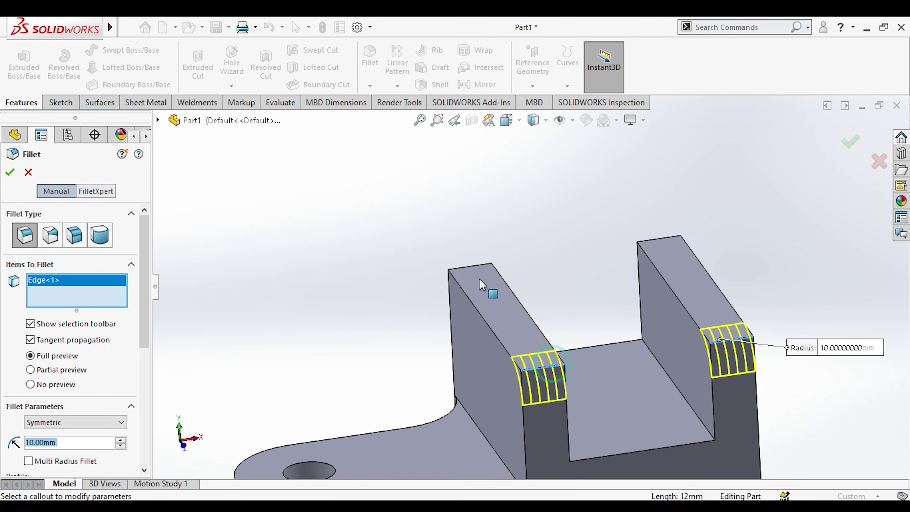
click(466, 266)
click(651, 240)
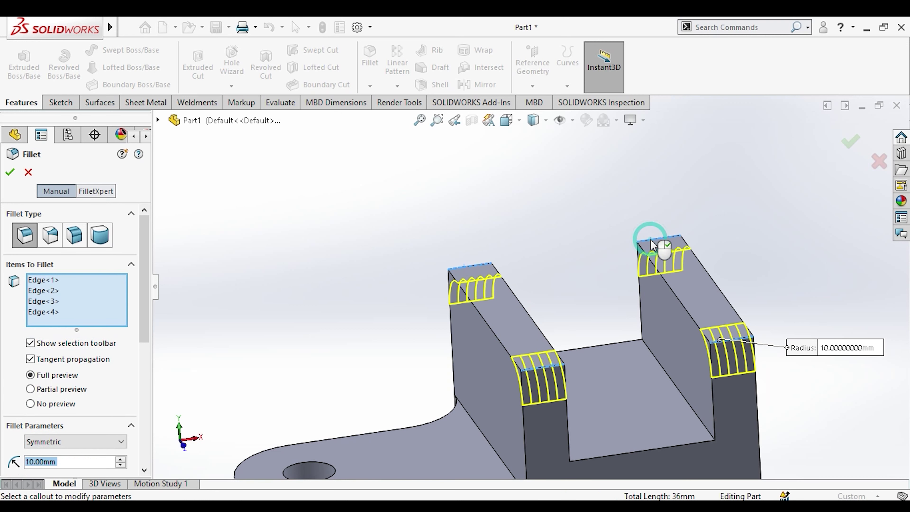
text(12)
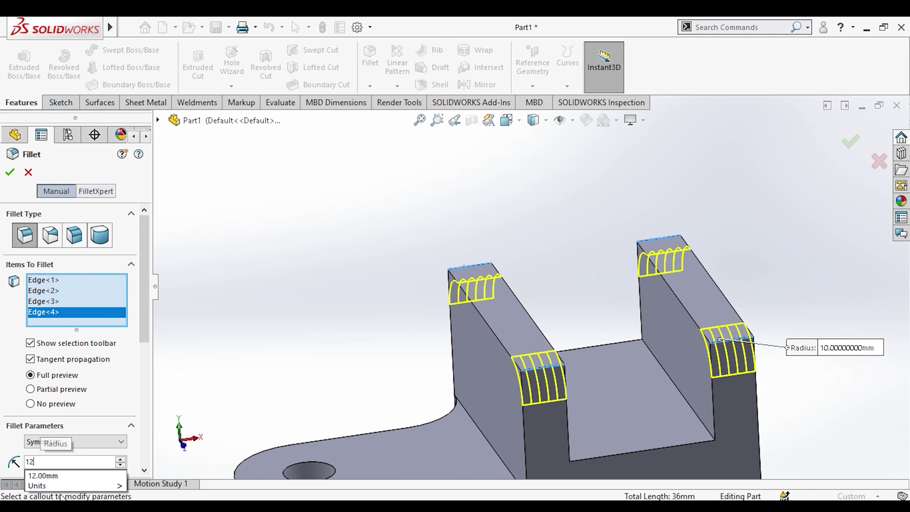
key(Return)
click(11, 174)
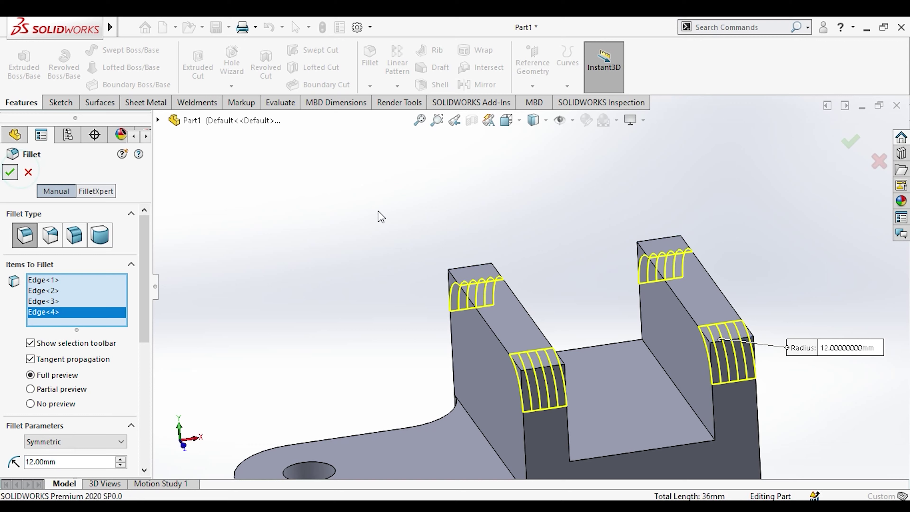
scroll(508, 298, up, 5)
middle_drag(534, 310, 366, 482)
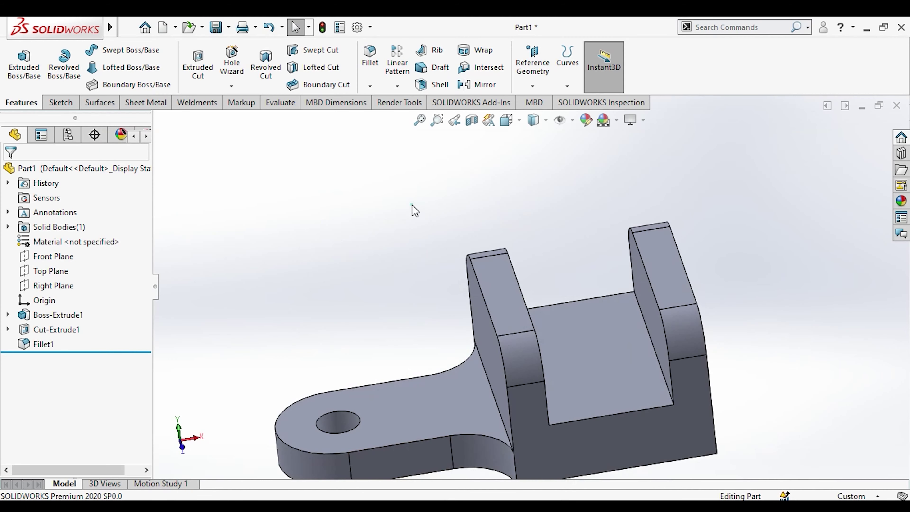
mouse_move(412, 207)
middle_down()
mouse_move(418, 160)
mouse_move(352, 153)
mouse_move(356, 244)
mouse_move(469, 302)
middle_up()
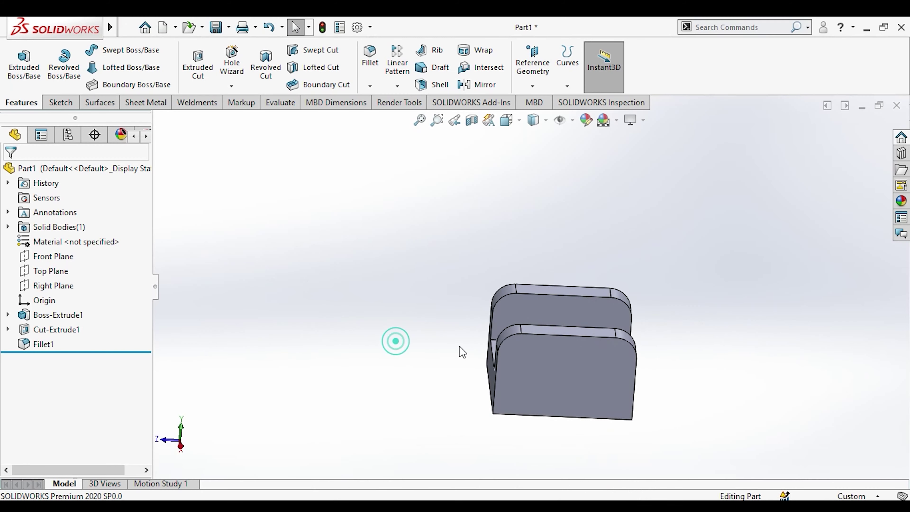
Face the upright's side face, start a sketch on it, and draw a horizontal straight slot.
key(space)
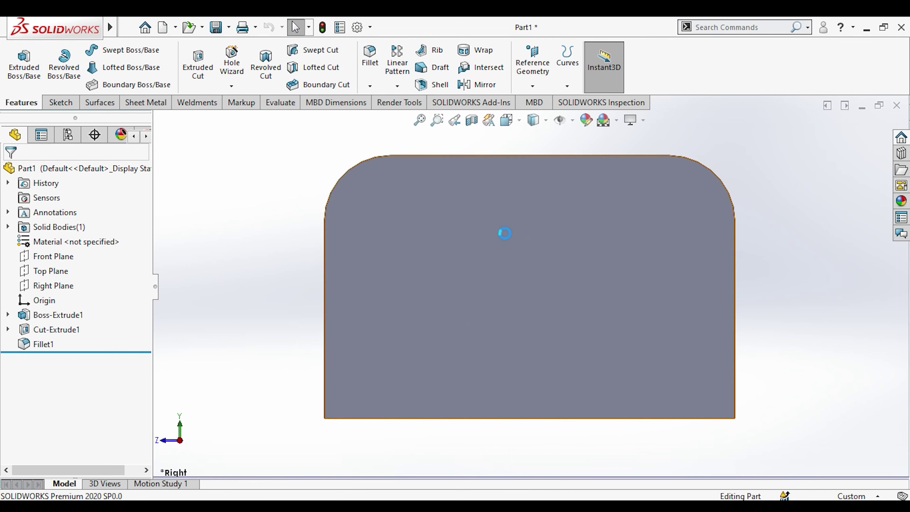
click(504, 231)
click(561, 196)
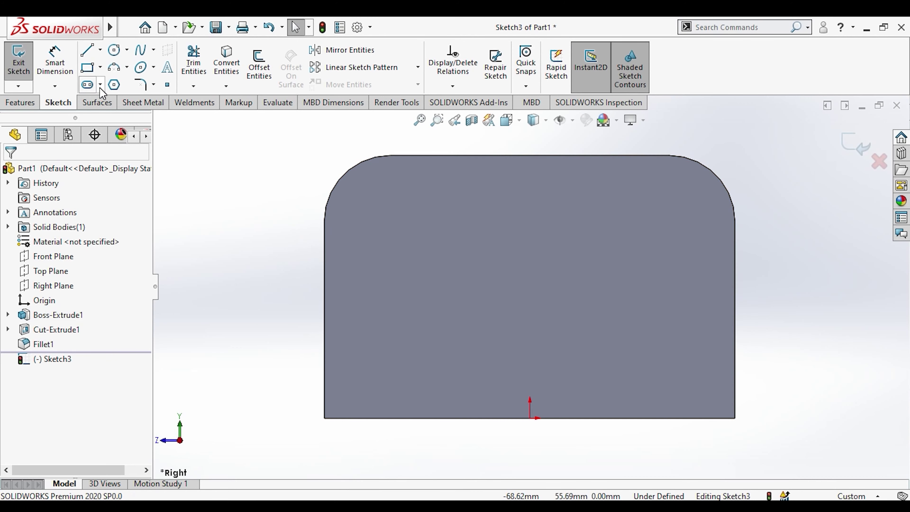
click(91, 86)
click(403, 213)
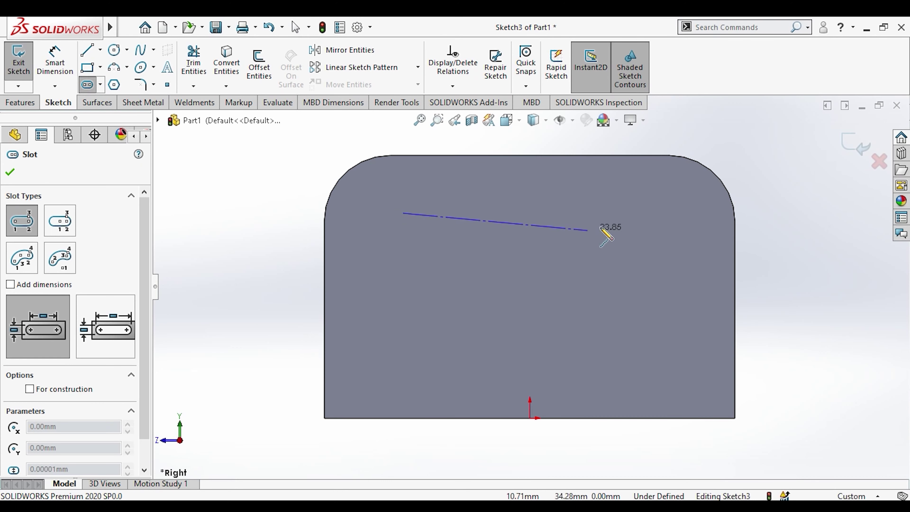
click(659, 213)
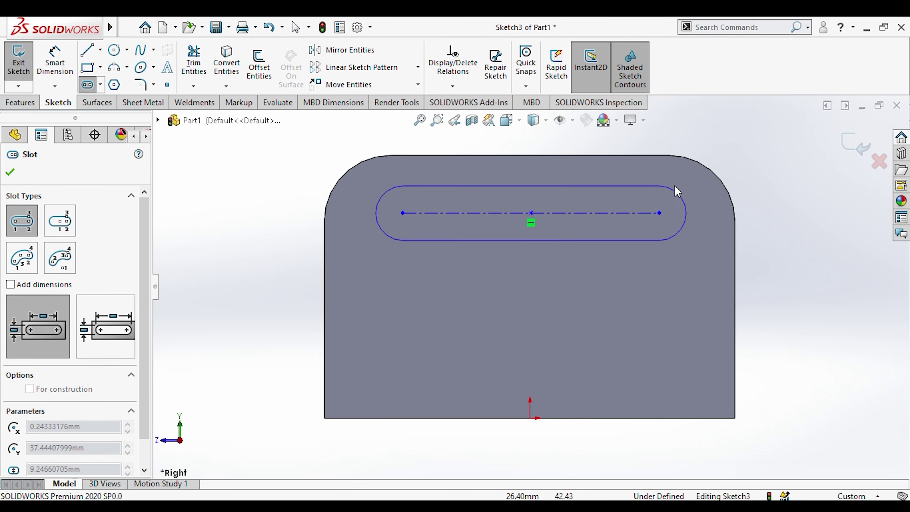
click(678, 177)
key(Escape)
Add a vertical centerline from the origin to the slot's midpoint.
click(100, 49)
click(120, 82)
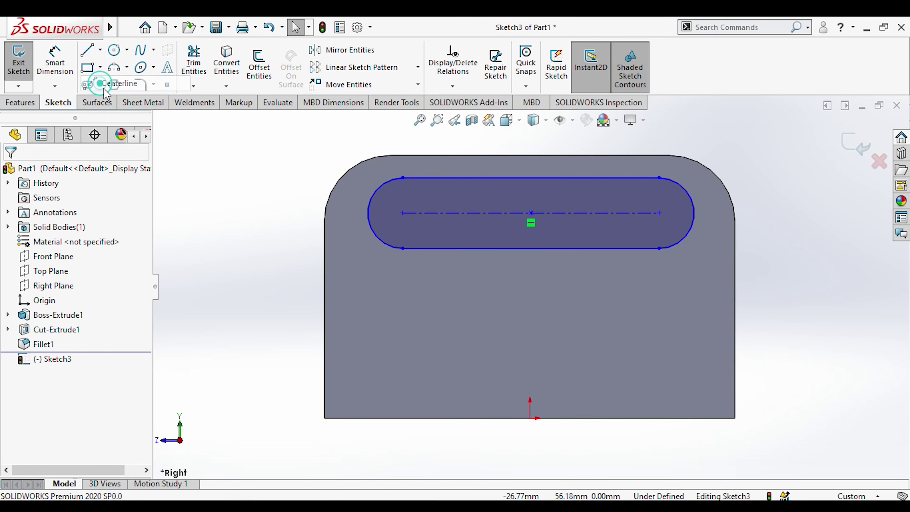
click(530, 417)
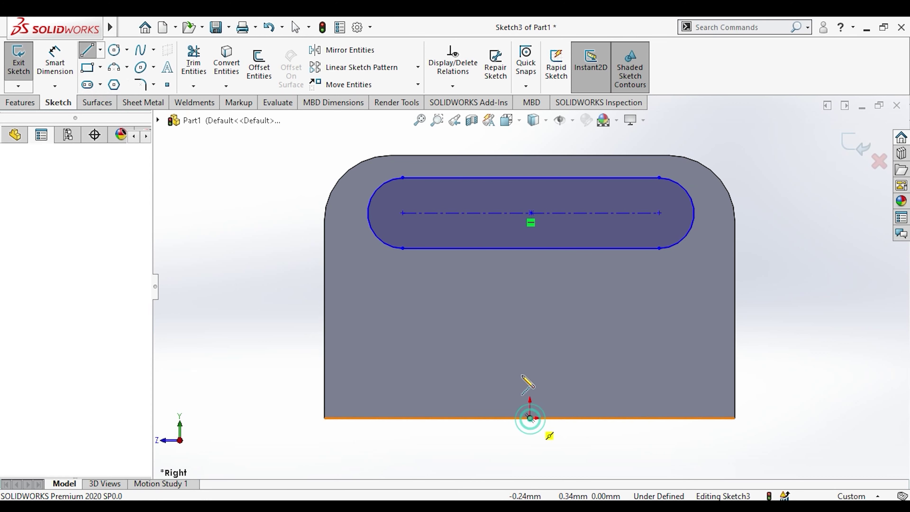
click(531, 212)
key(Escape)
click(530, 297)
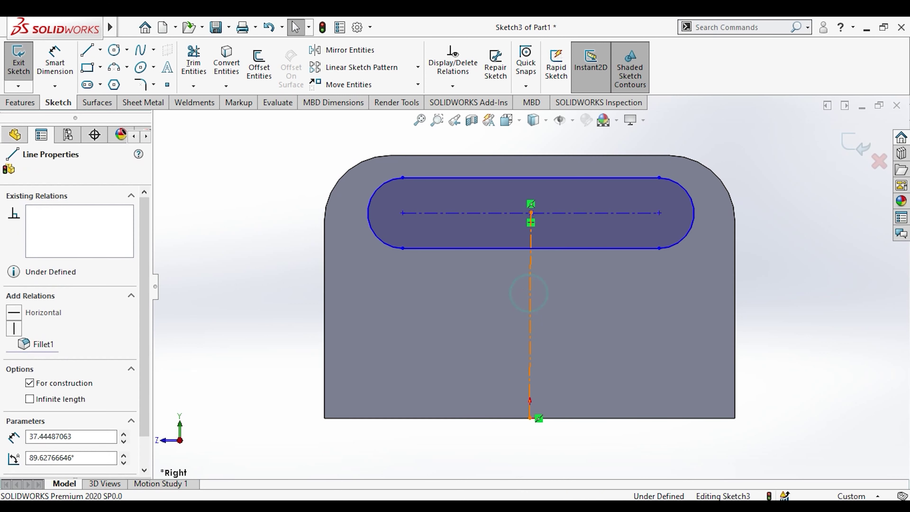
click(588, 234)
click(807, 317)
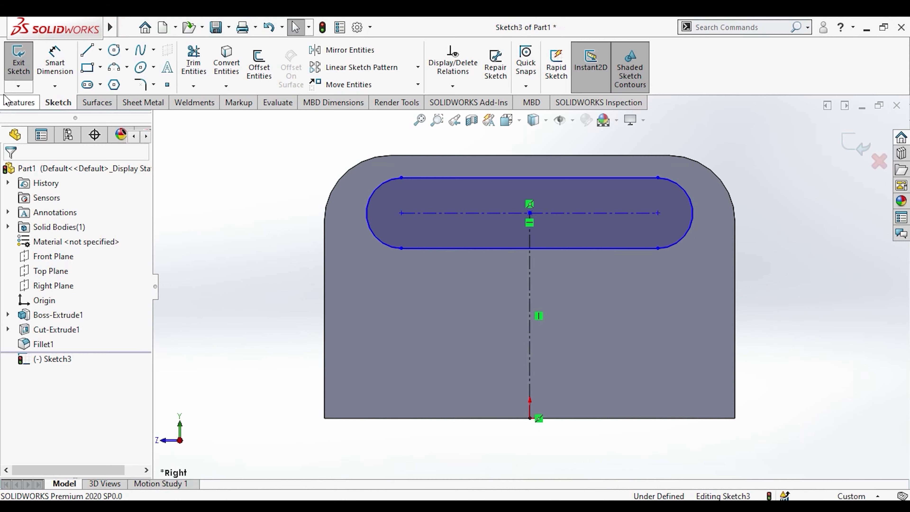
Dimension the slot's end arc R6 and its bottom edge 30 mm above the part's bottom.
click(55, 61)
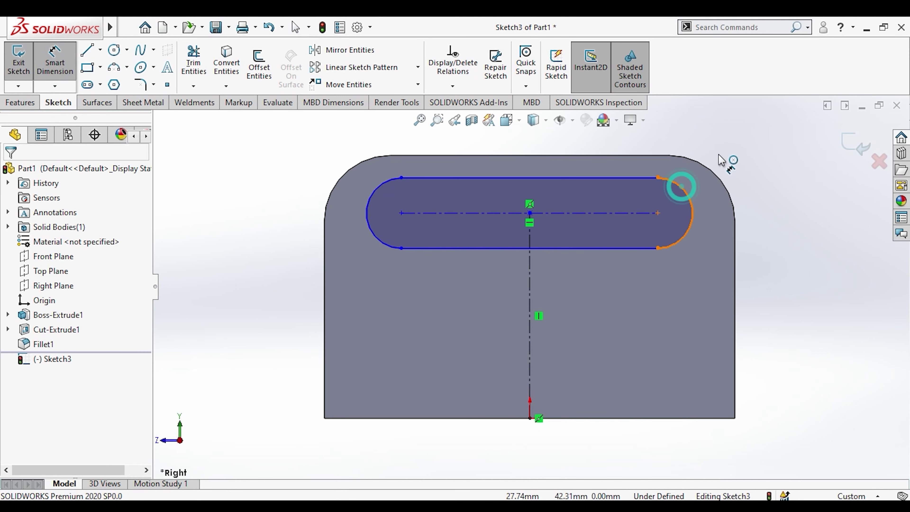
click(686, 144)
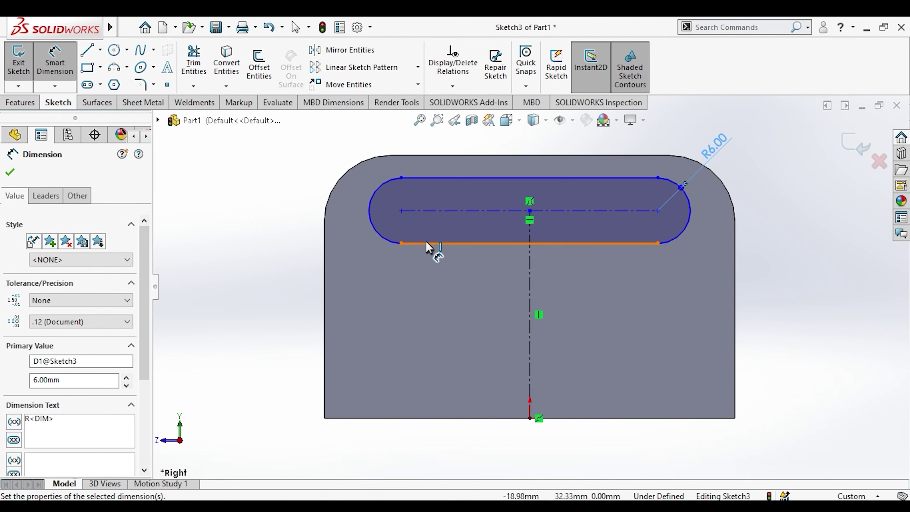
click(427, 243)
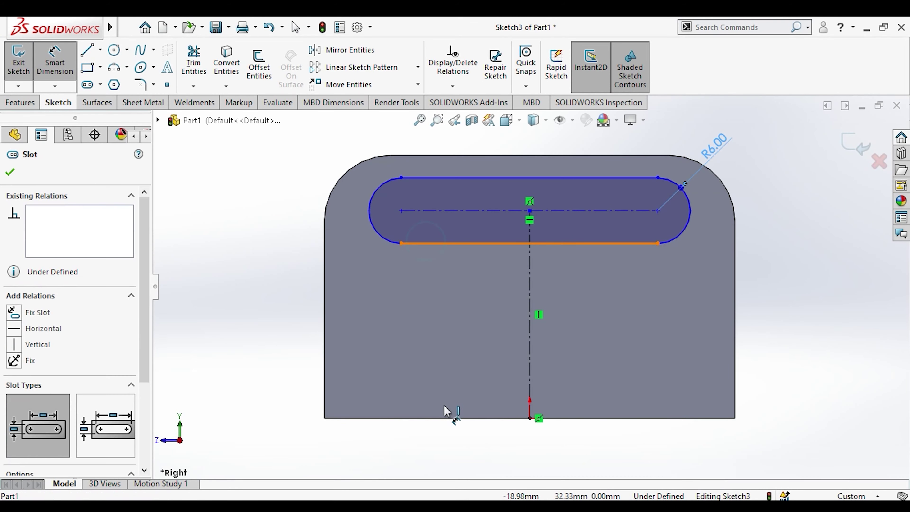
click(449, 417)
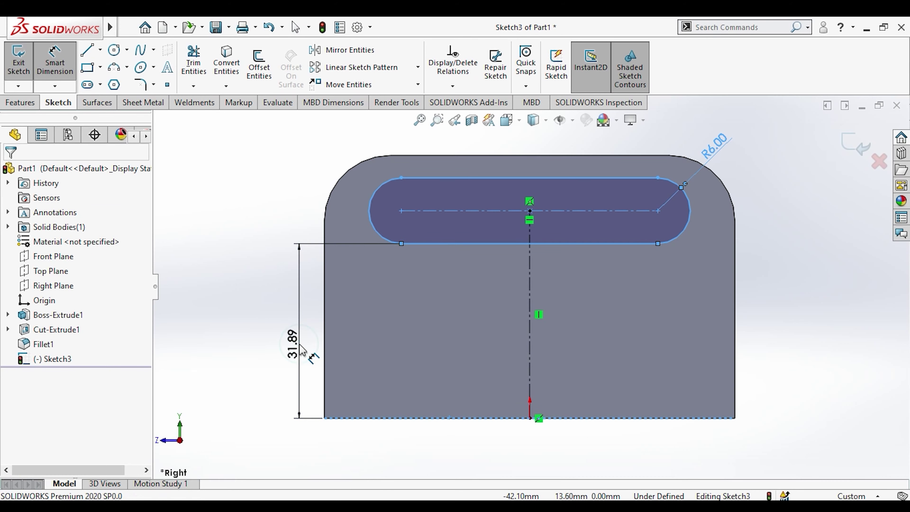
click(301, 348)
text(30)
key(Return)
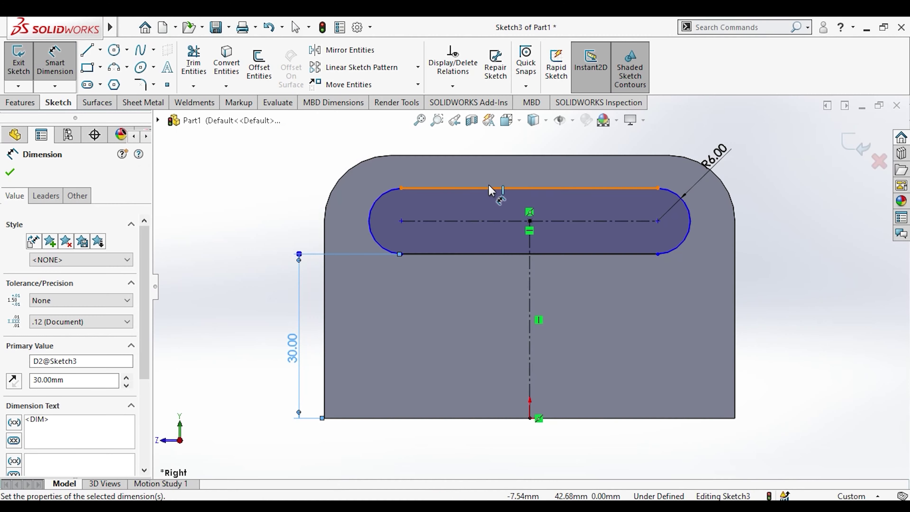
Dimension the slot length to 44 mm, fully defining the slot.
click(494, 179)
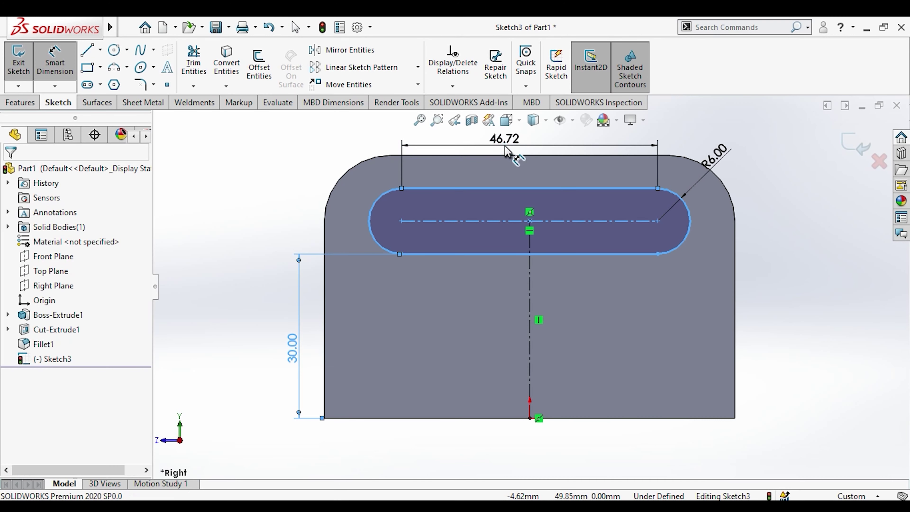
click(508, 142)
text(44)
key(Return)
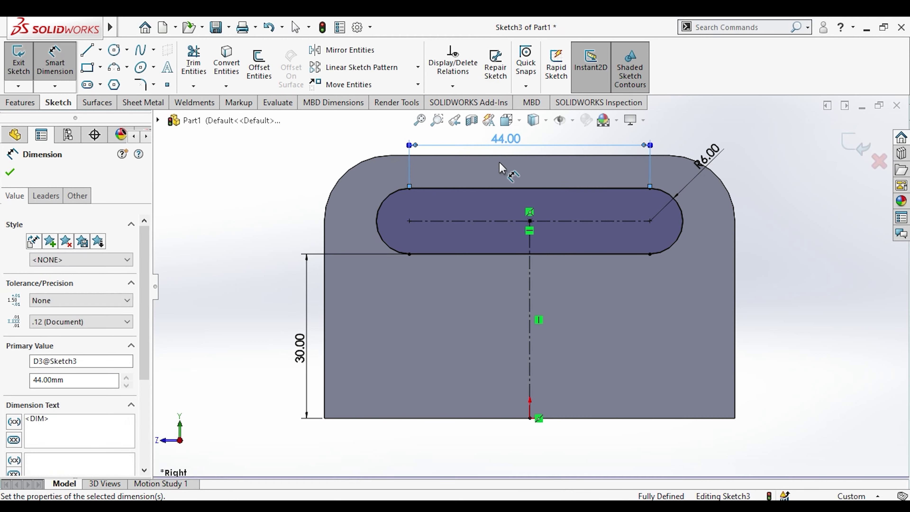
key(Escape)
click(26, 104)
click(198, 65)
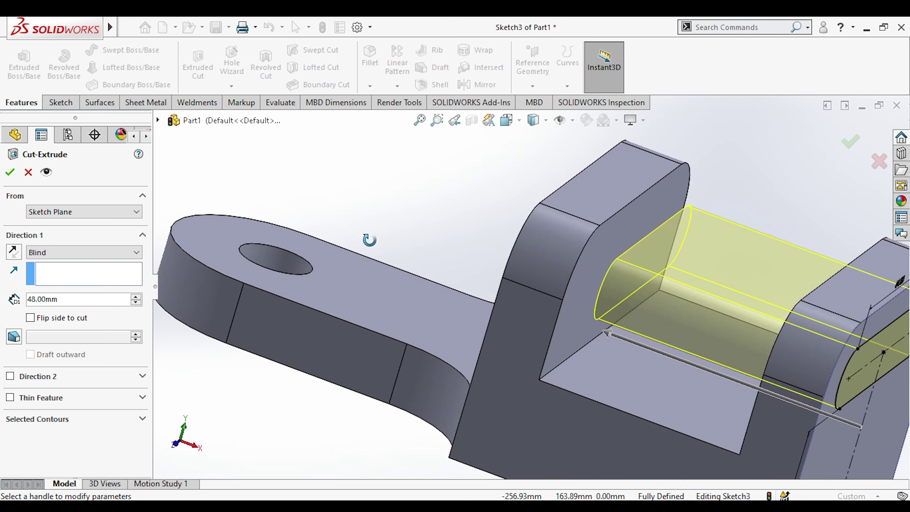
Cut the slot Up To Surface at the near upright's outer face, then compare with the reference drawing.
click(100, 252)
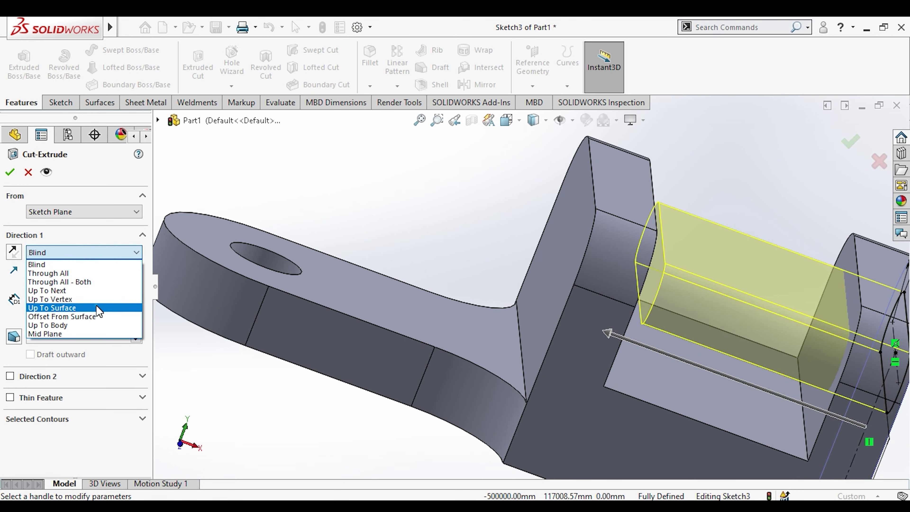
click(107, 310)
click(544, 259)
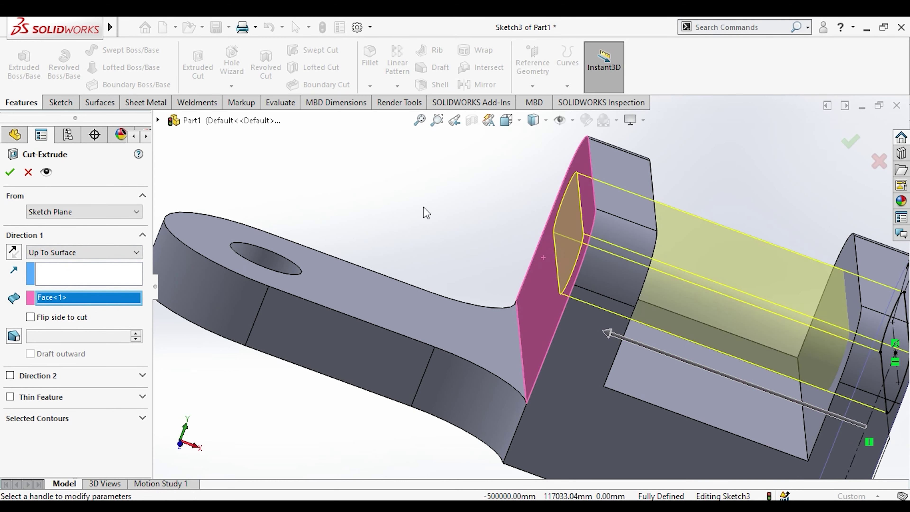
click(9, 172)
mouse_move(390, 144)
middle_down()
mouse_move(443, 232)
mouse_move(400, 218)
mouse_move(589, 231)
mouse_move(609, 164)
mouse_move(638, 361)
mouse_move(559, 285)
mouse_move(506, 388)
mouse_move(526, 390)
middle_up()
key(alt+Tab)
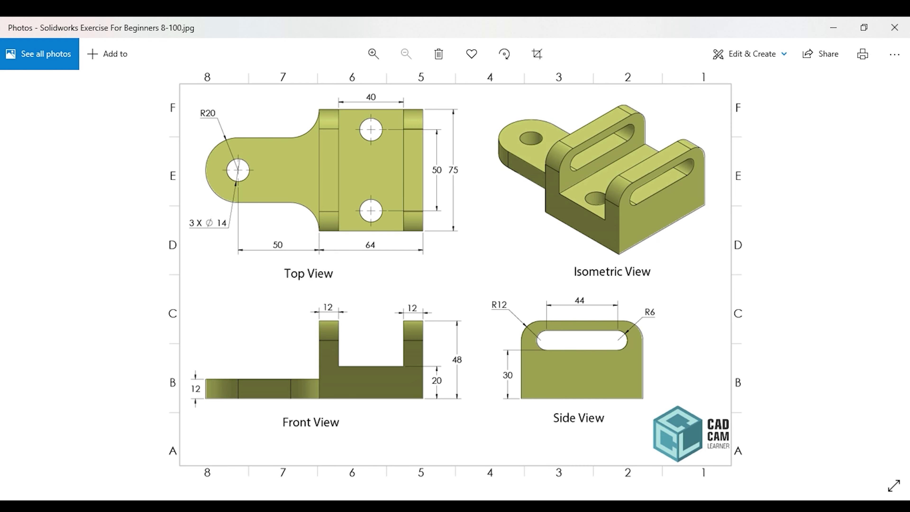
key(alt+Tab)
mouse_move(288, 194)
middle_down()
mouse_move(329, 230)
mouse_move(300, 264)
mouse_move(483, 248)
mouse_move(440, 217)
mouse_move(474, 215)
middle_up()
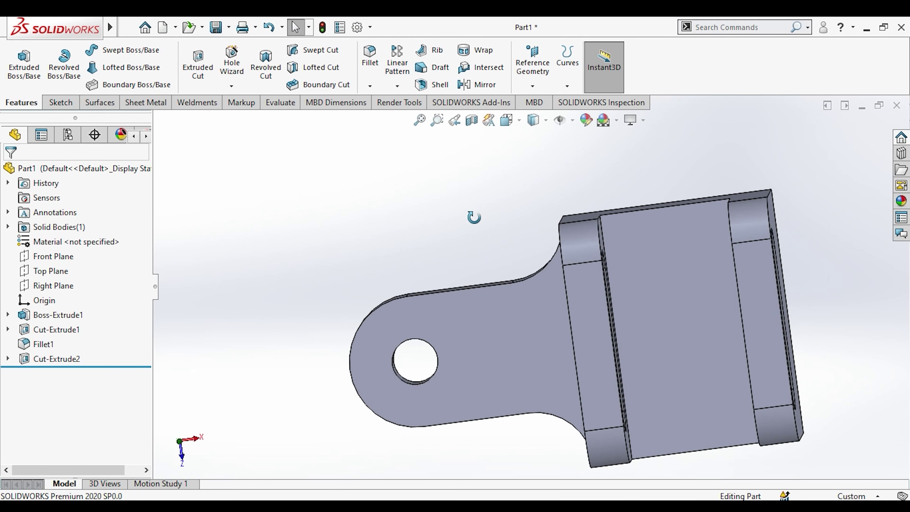
key(space)
From the Top view, start a sketch on the base's middle face and draw two hole circles.
click(423, 318)
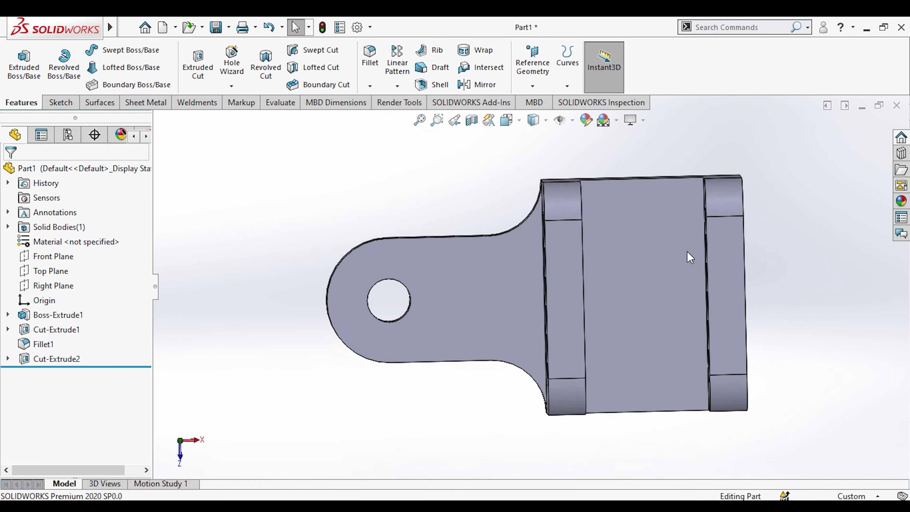
click(643, 242)
click(690, 203)
scroll(804, 243, up, 2)
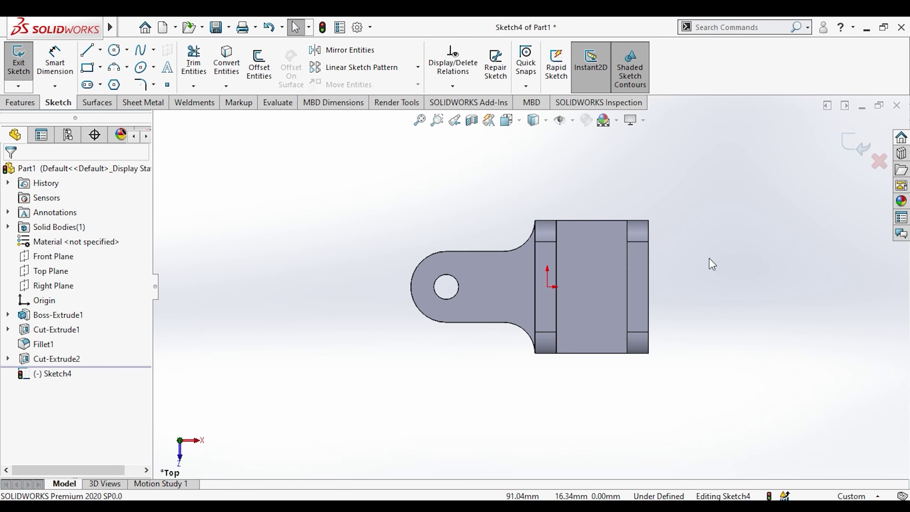
click(115, 51)
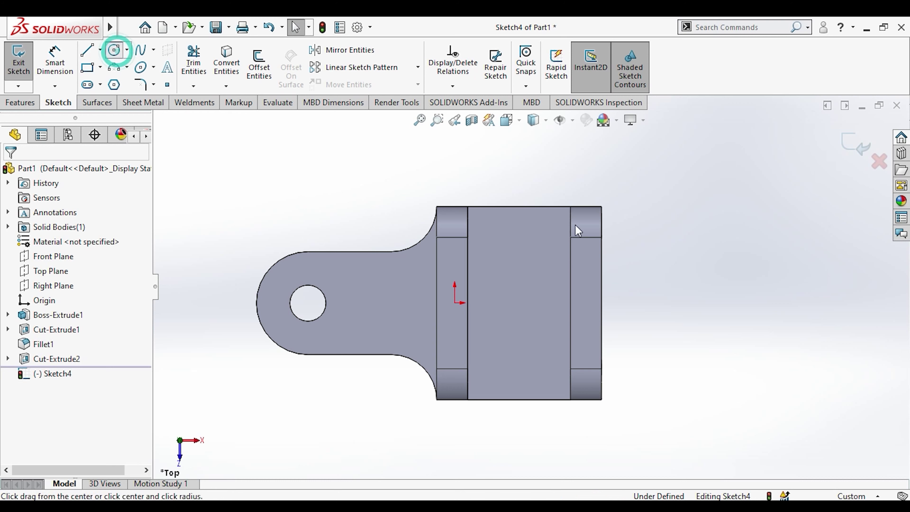
drag(521, 238, 534, 247)
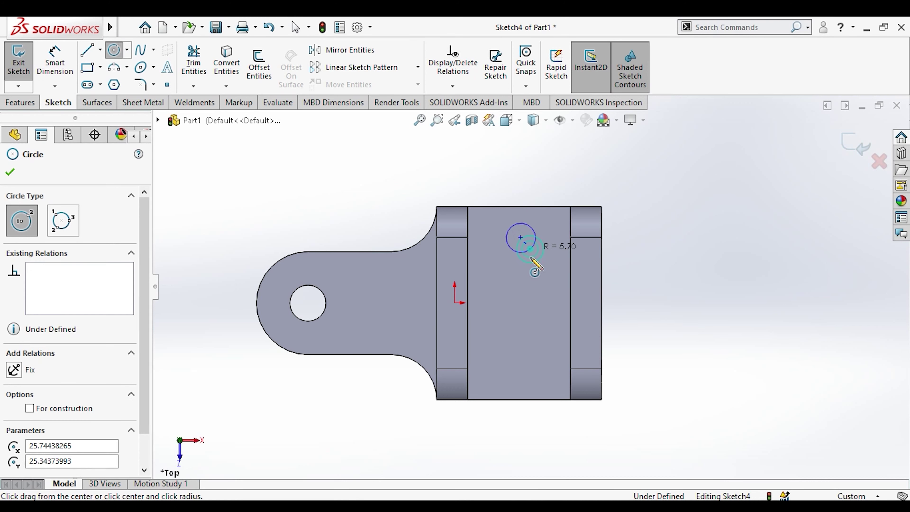
drag(522, 358, 544, 369)
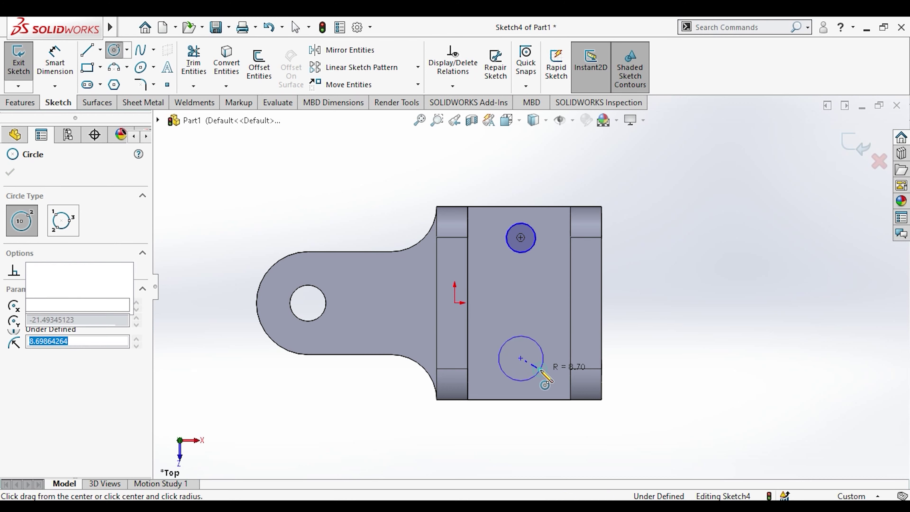
key(Escape)
Link the two circle centres with a vertical construction centerline.
click(100, 49)
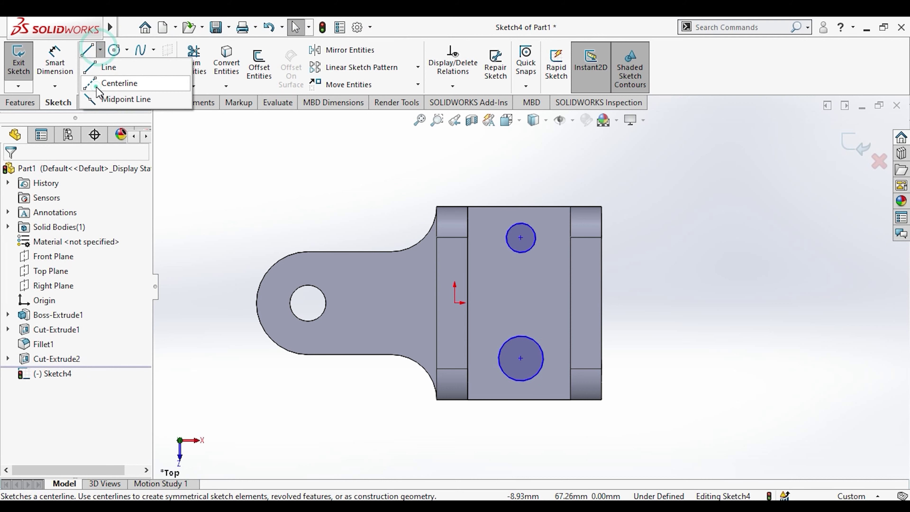
click(120, 83)
click(521, 237)
click(521, 358)
key(Escape)
Run a horizontal centerline from the origin to the vertical centerline.
click(100, 49)
click(120, 81)
click(455, 302)
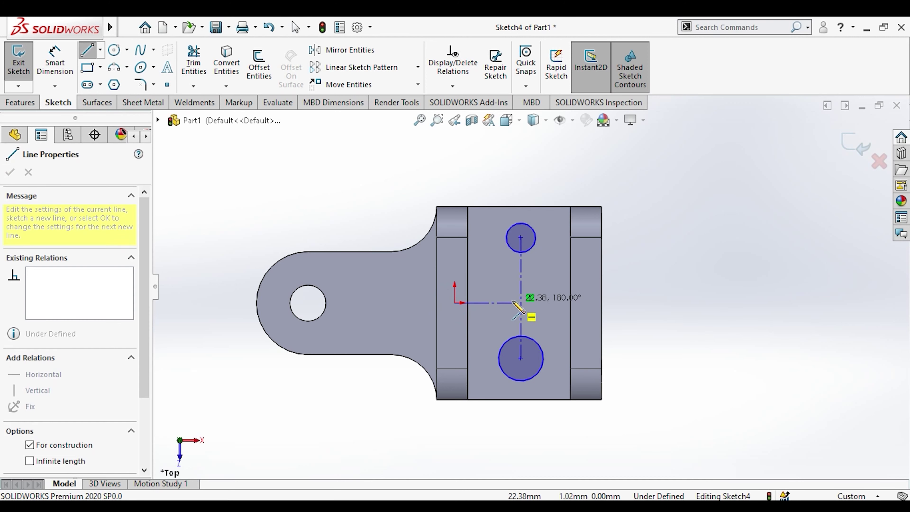
click(521, 298)
key(Escape)
click(510, 301)
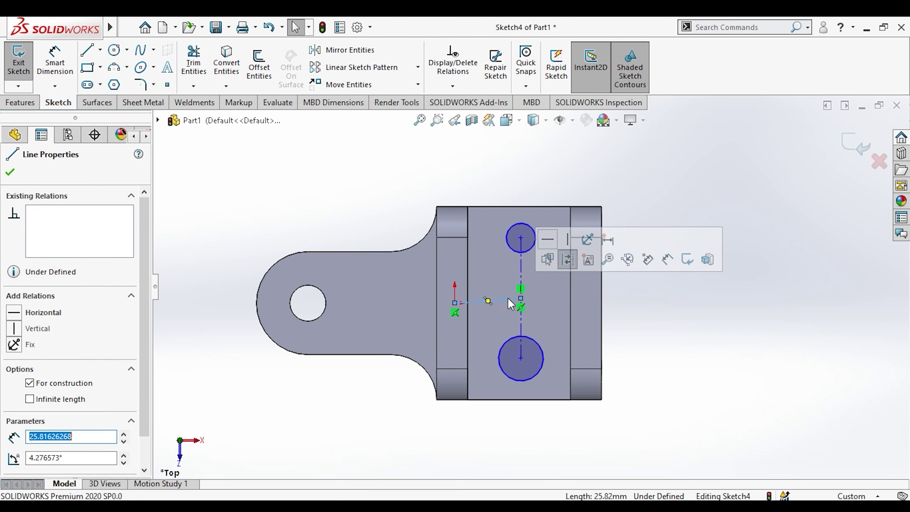
click(547, 239)
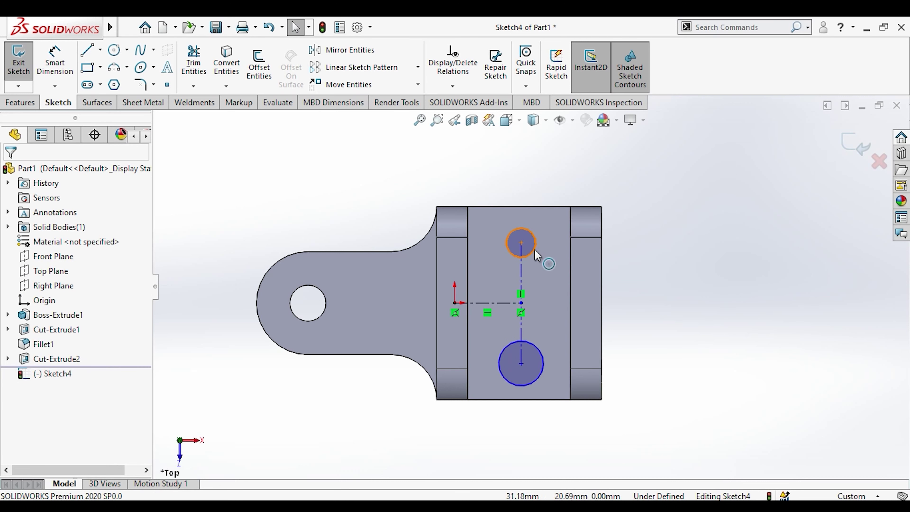
Make the two hole circles equal in size with an Equal relation.
click(535, 249)
ctrl+click(540, 345)
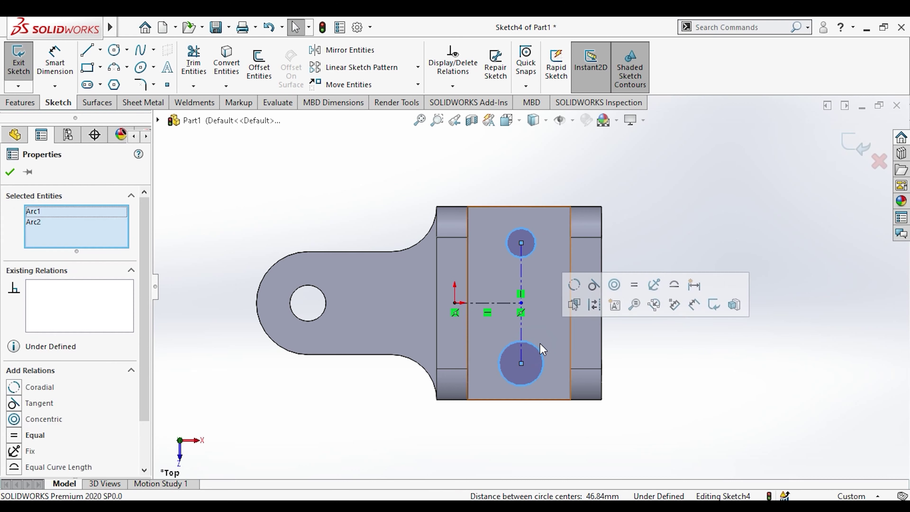
click(634, 285)
click(670, 356)
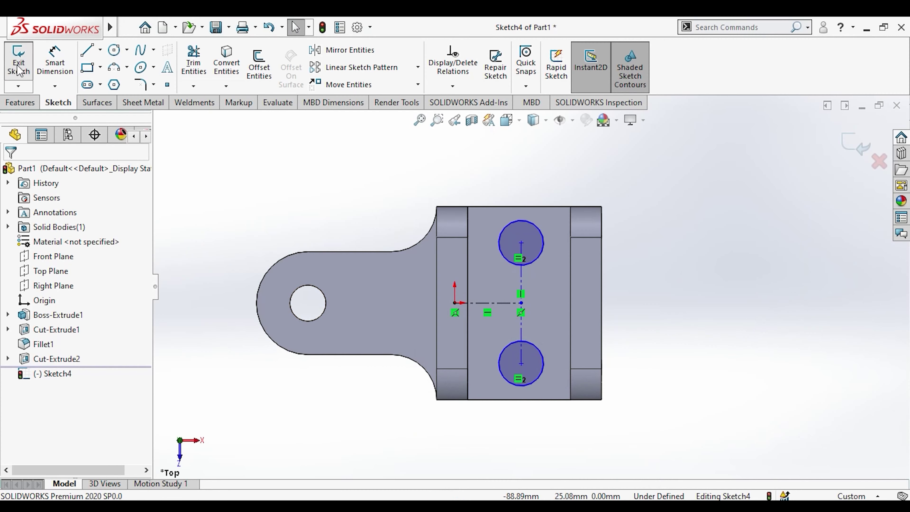
Dimension the hole diameter to 14 mm and the centre-to-centre spacing to 50 mm.
click(541, 257)
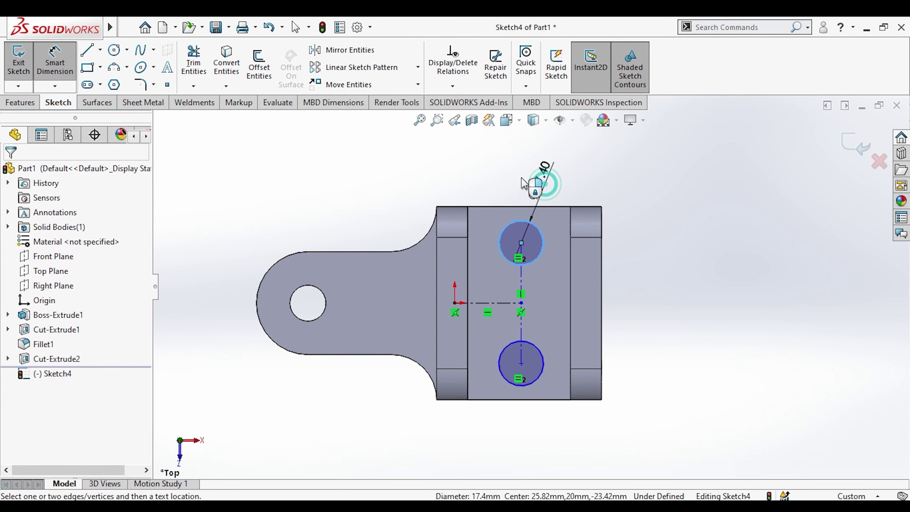
click(521, 182)
text(14)
key(Return)
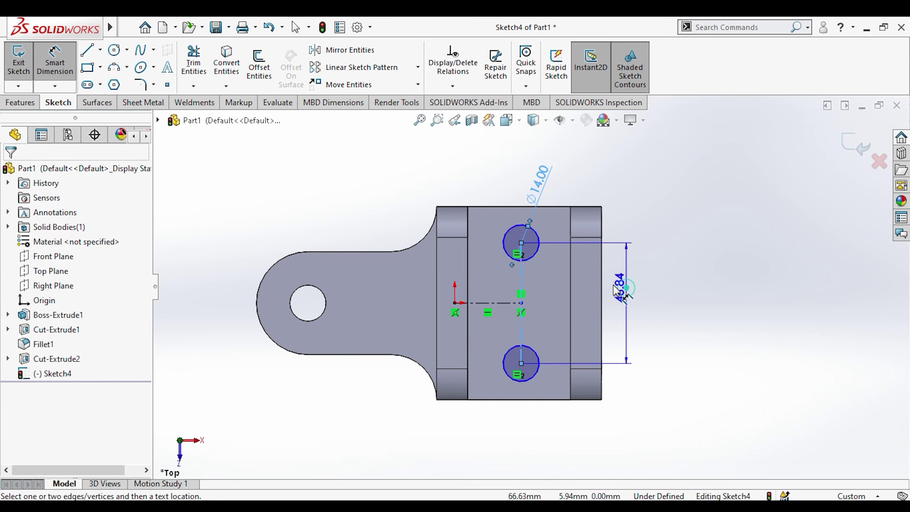
click(570, 275)
text(50)
key(Return)
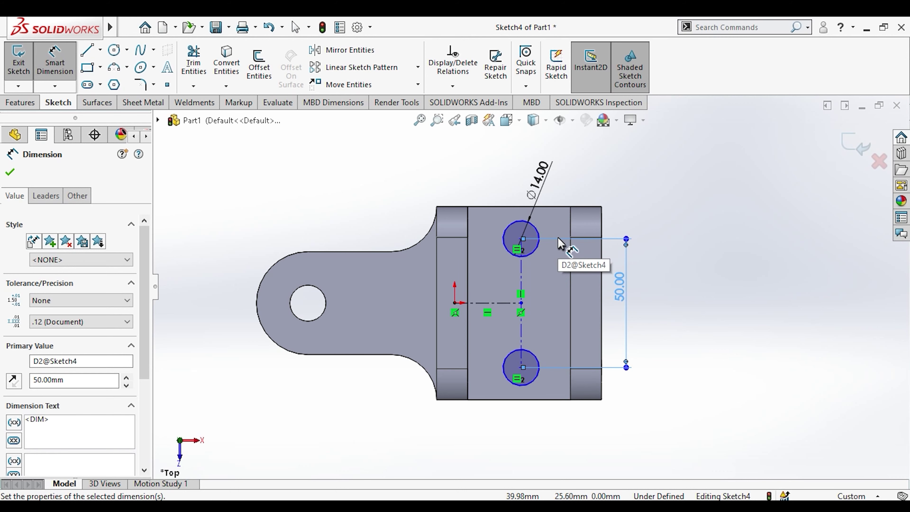
key(Escape)
Draw a vertical centerline from the lower hole's centre to the bottom edge, fully defining the sketch.
click(100, 49)
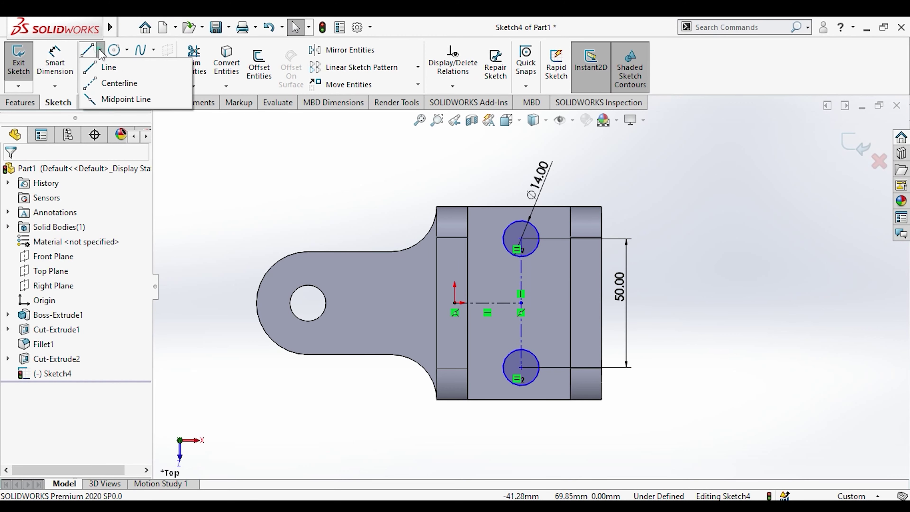
click(116, 82)
scroll(574, 453, down, 5)
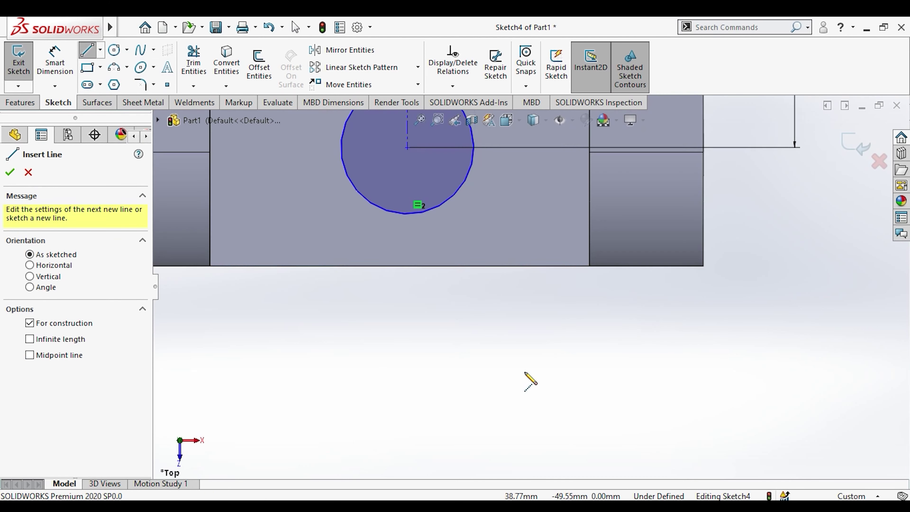
click(407, 147)
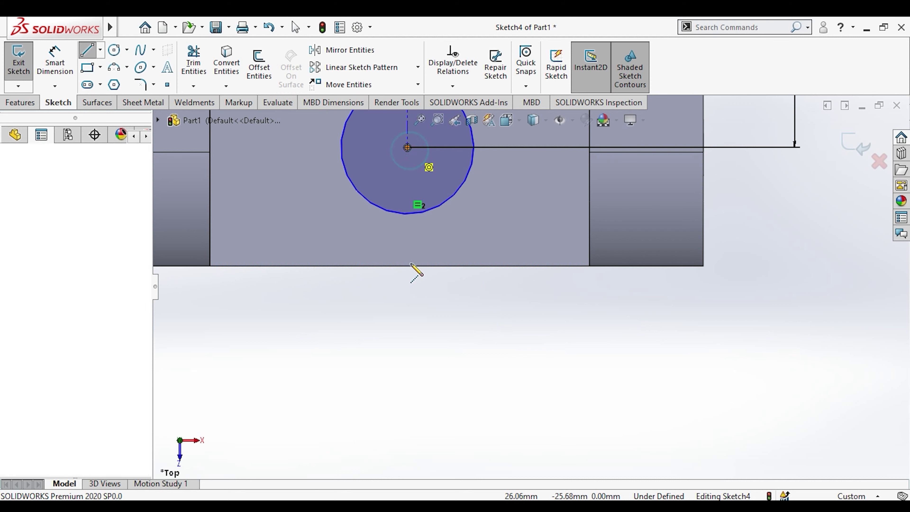
click(399, 266)
key(Escape)
scroll(421, 257, up, 2)
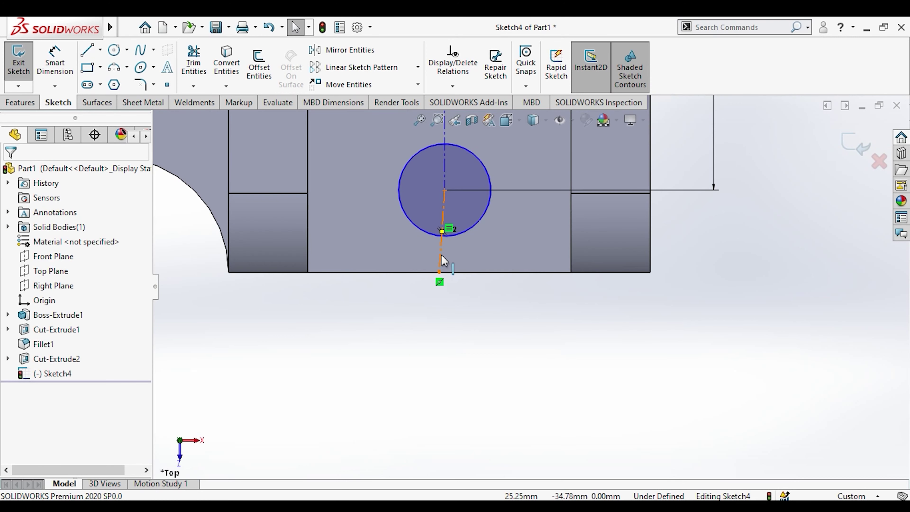
click(441, 255)
click(504, 197)
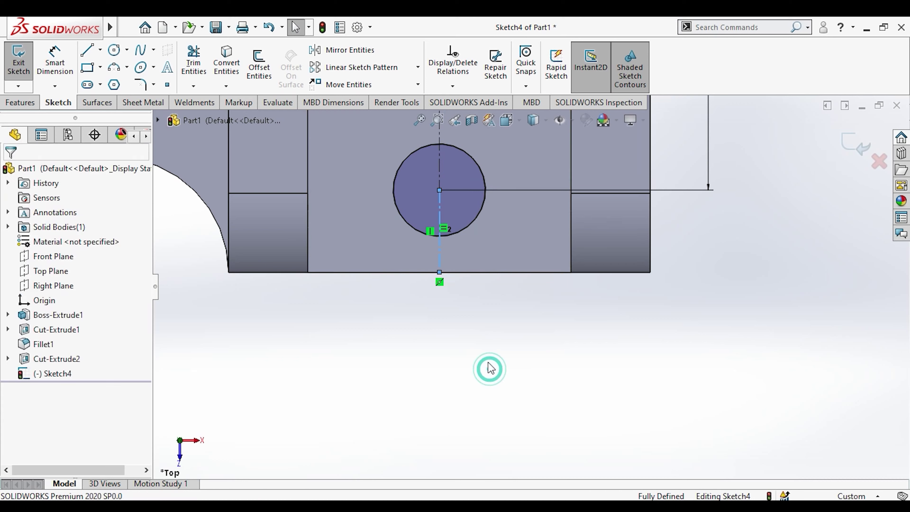
scroll(470, 289, up, 2)
scroll(473, 266, up, 2)
scroll(358, 237, down, 2)
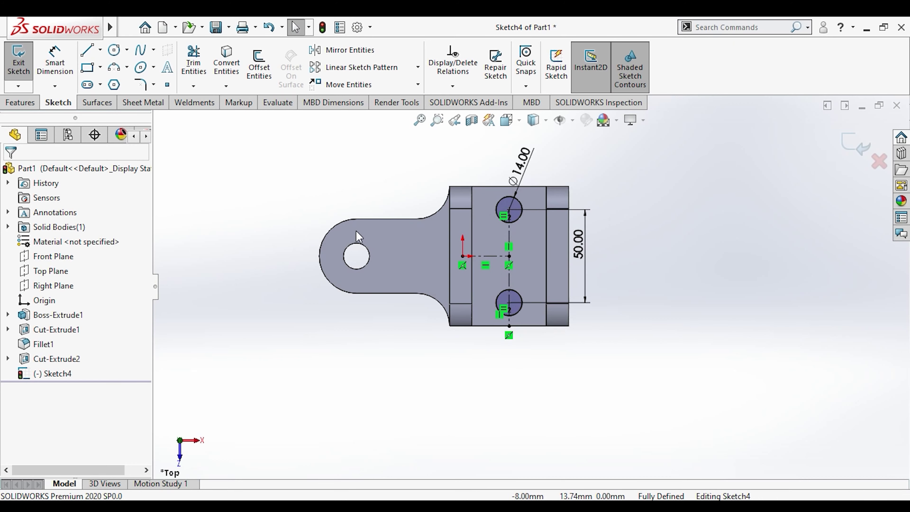
click(12, 102)
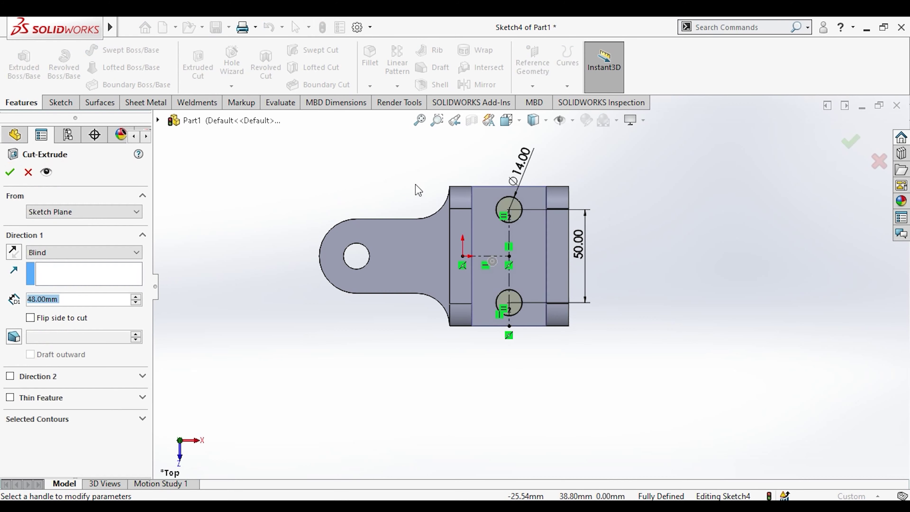
Set the extruded cut's Direction 1 to Up To Surface, ending at the base's far face.
click(67, 257)
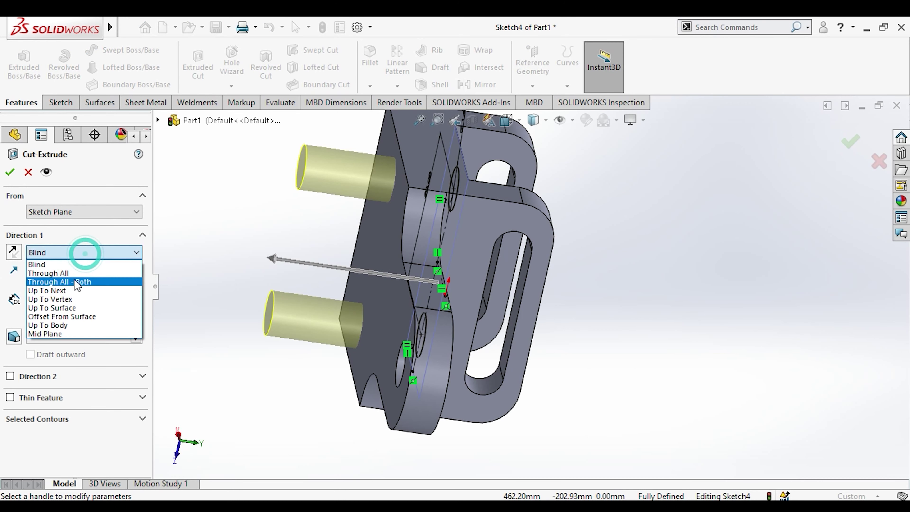
click(85, 308)
click(380, 236)
mouse_move(373, 238)
middle_down()
mouse_move(513, 268)
mouse_move(2, 159)
middle_up()
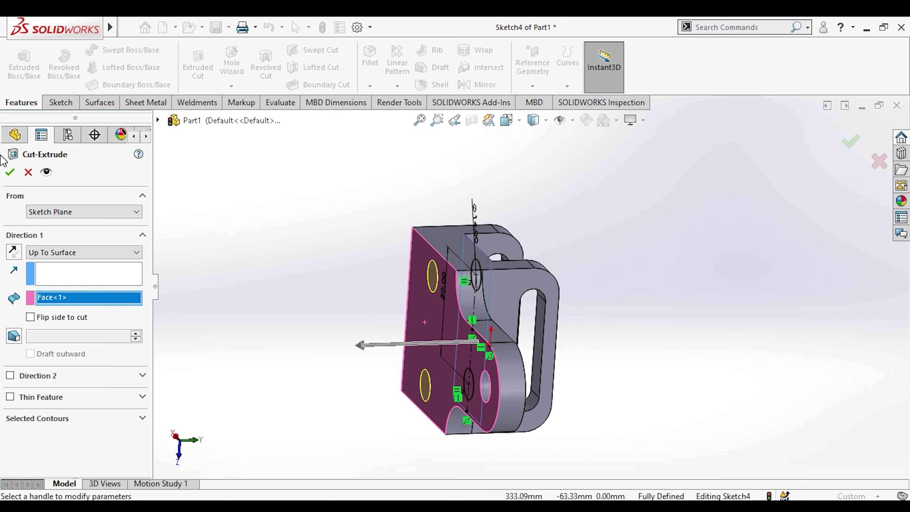
Orbit and zoom around the bracket to inspect the two new holes in the base.
mouse_move(371, 290)
middle_down()
mouse_move(472, 212)
mouse_move(413, 396)
middle_up()
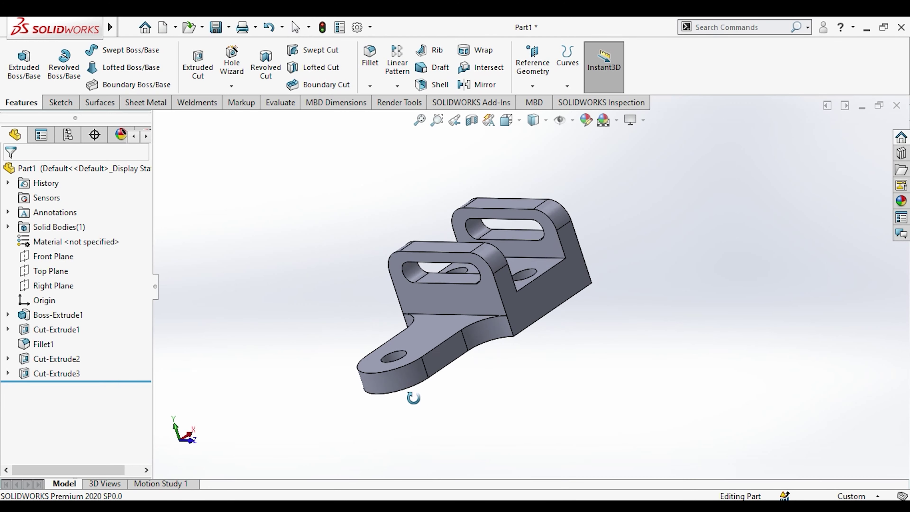
scroll(466, 323, down, 5)
scroll(514, 335, down, 4)
scroll(515, 334, up, 5)
middle_drag(468, 255, 516, 229)
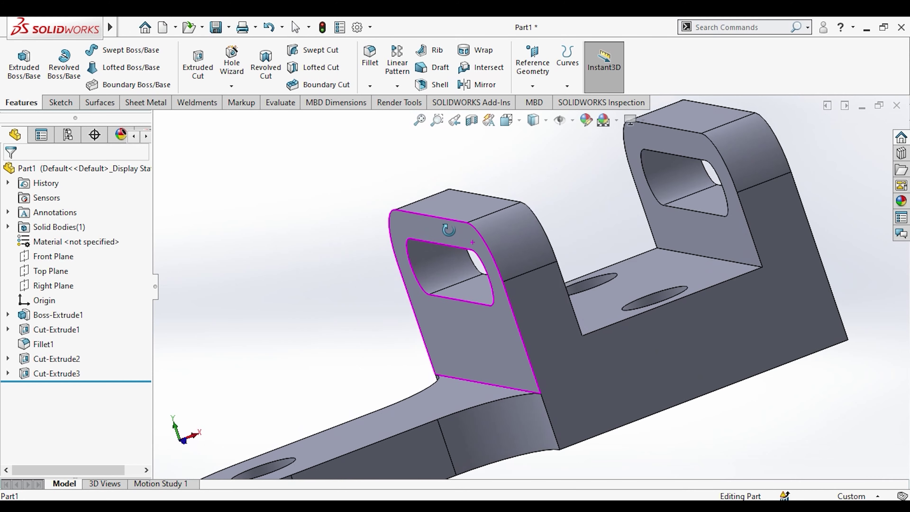
scroll(520, 228, down, 3)
scroll(522, 226, down, 2)
scroll(523, 226, up, 4)
scroll(513, 241, up, 2)
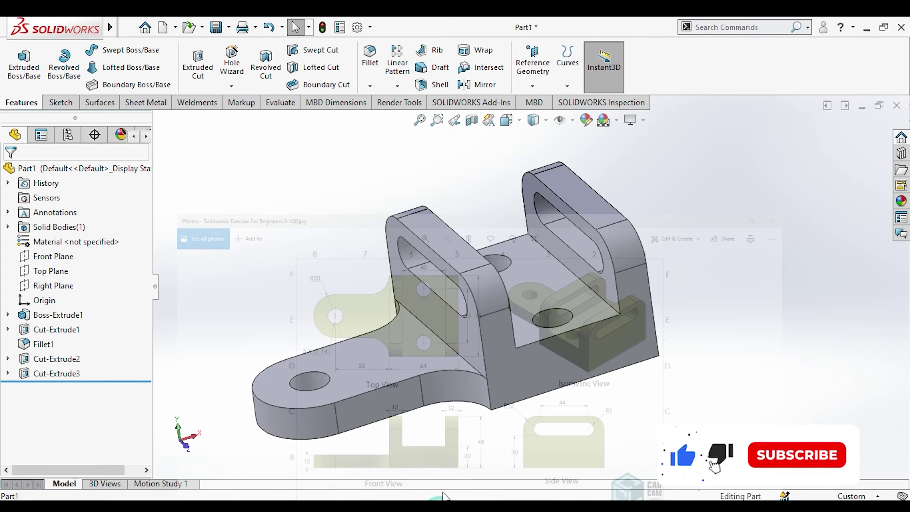
middle_drag(466, 287, 435, 324)
Target the whole Part1 for a new appearance and edit its RGB to 255, 255, 239.
right_click(435, 324)
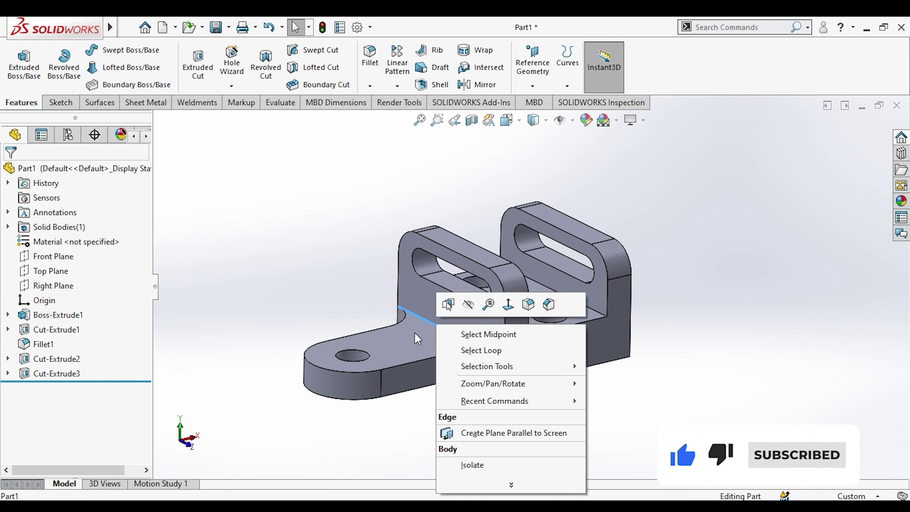
click(435, 329)
click(567, 274)
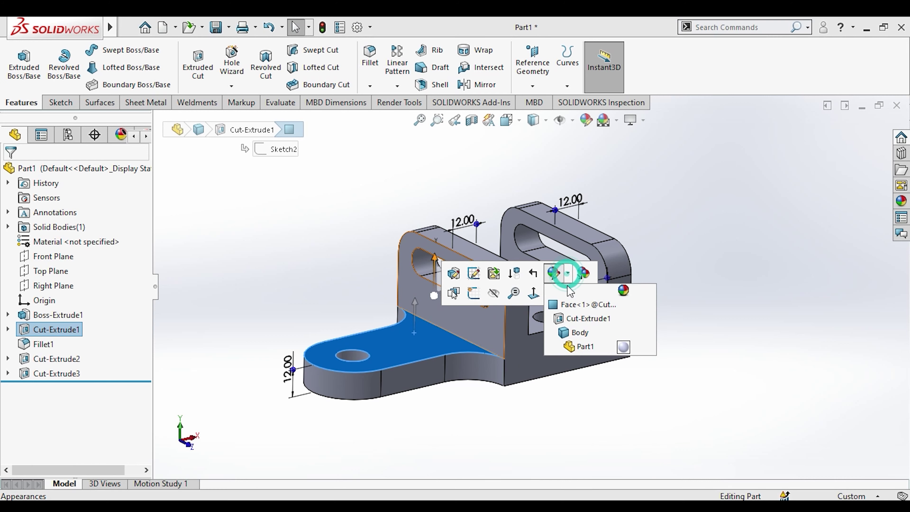
click(573, 351)
key(Escape)
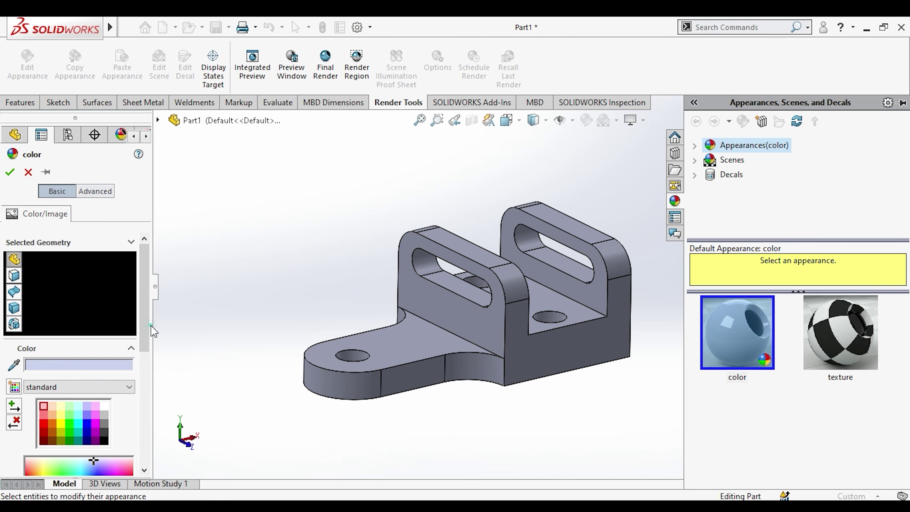
scroll(71, 316, down, 3)
scroll(68, 312, down, 2)
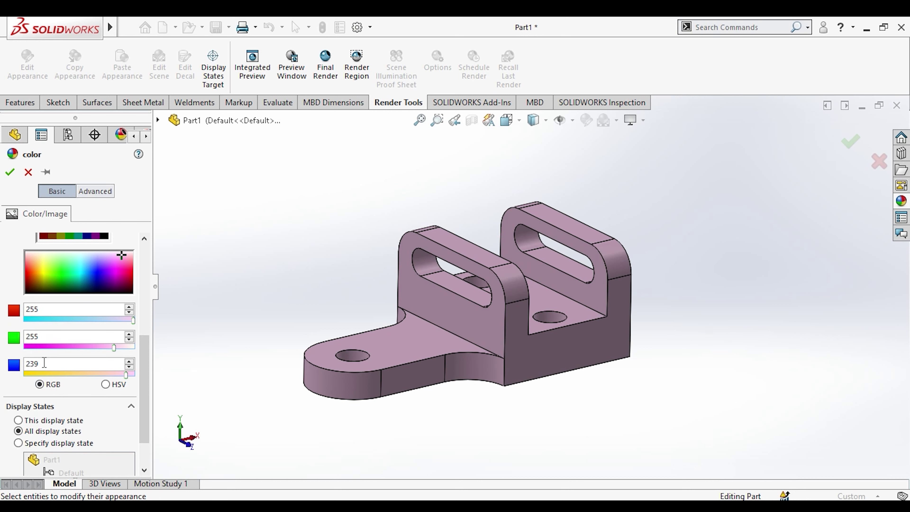
click(43, 362)
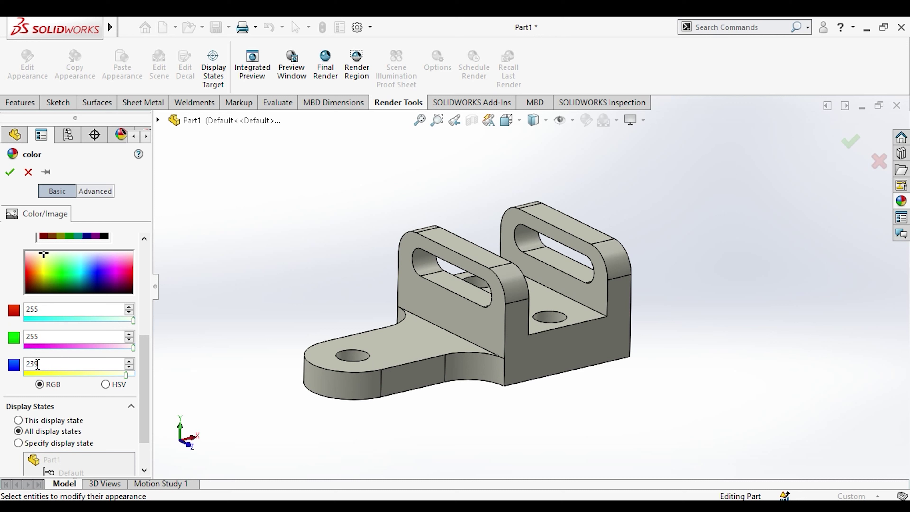
text(120)
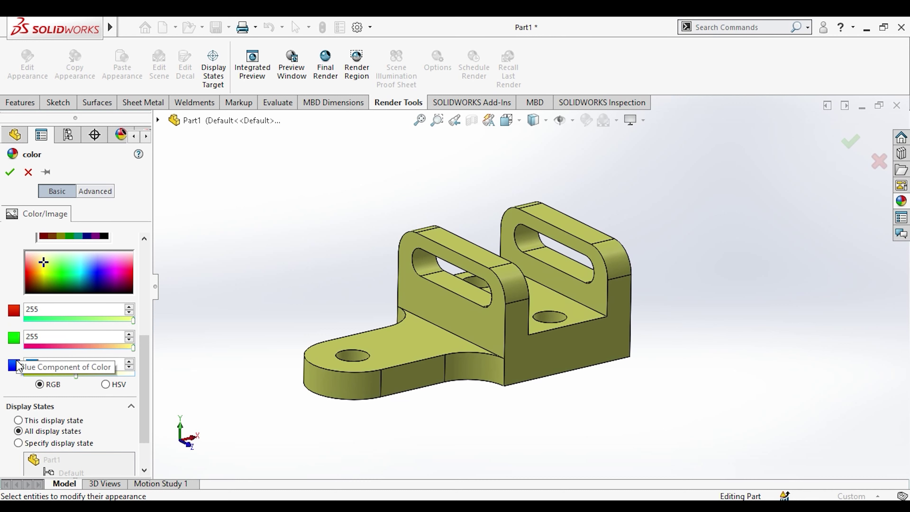
Apply the yellow colour and drag a Front Plane section through the holes.
click(10, 172)
mouse_move(335, 206)
middle_down()
mouse_move(524, 352)
mouse_move(555, 249)
mouse_move(670, 218)
mouse_move(514, 251)
mouse_move(524, 365)
mouse_move(564, 366)
mouse_move(646, 451)
mouse_move(588, 326)
mouse_move(575, 380)
mouse_move(498, 345)
mouse_move(555, 424)
mouse_move(610, 342)
mouse_move(575, 315)
mouse_move(535, 317)
mouse_move(608, 258)
mouse_move(625, 265)
mouse_move(719, 358)
mouse_move(723, 215)
mouse_move(740, 330)
mouse_move(751, 327)
middle_up()
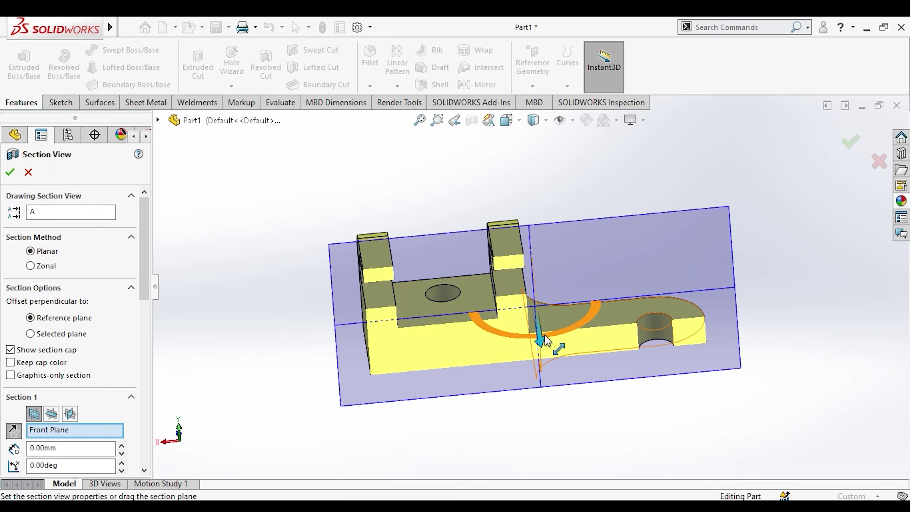
drag(547, 341, 544, 359)
middle_drag(545, 358, 538, 350)
mouse_move(617, 442)
mouse_down()
mouse_move(534, 329)
mouse_move(632, 423)
mouse_up()
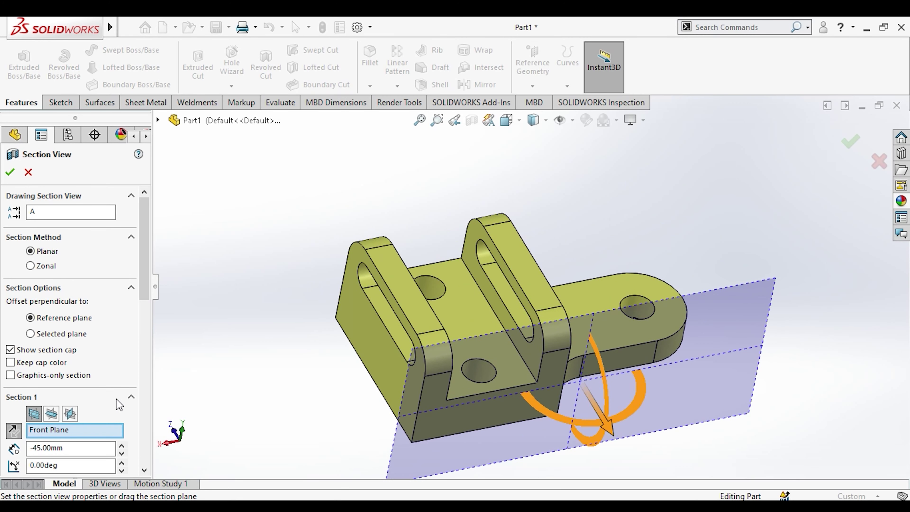
Switch the section to the Top Plane, slide it to 63 mm through the uprights, then close it.
click(52, 414)
mouse_move(535, 299)
mouse_down()
mouse_move(551, 219)
mouse_move(577, 193)
mouse_move(518, 325)
mouse_move(524, 204)
mouse_move(559, 181)
mouse_up()
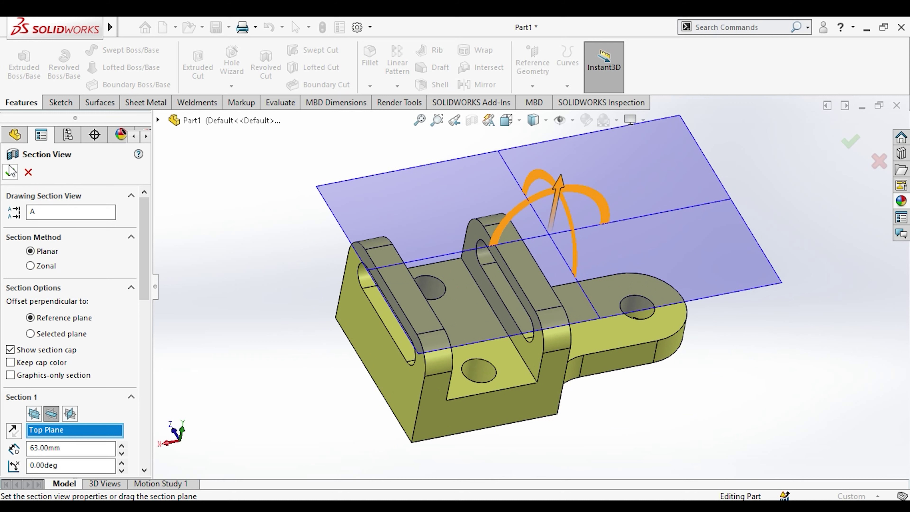
click(10, 168)
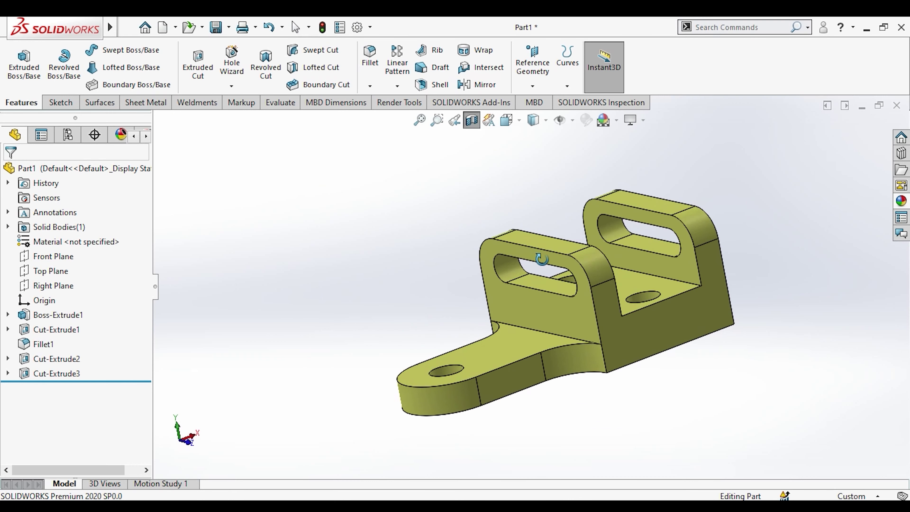